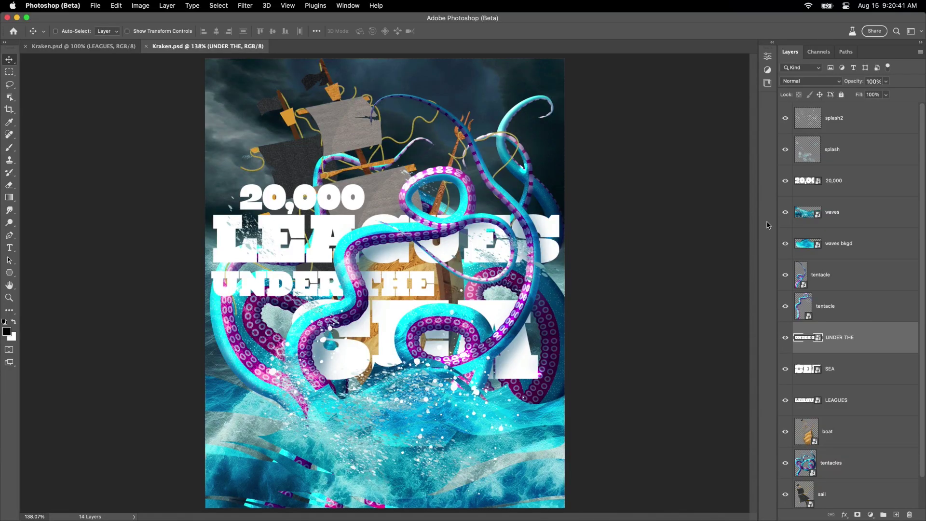
Check the 20,000 text layer's visibility and turn the splash2, 20,000 and waves layers back on.
click(816, 248)
click(783, 181)
click(782, 180)
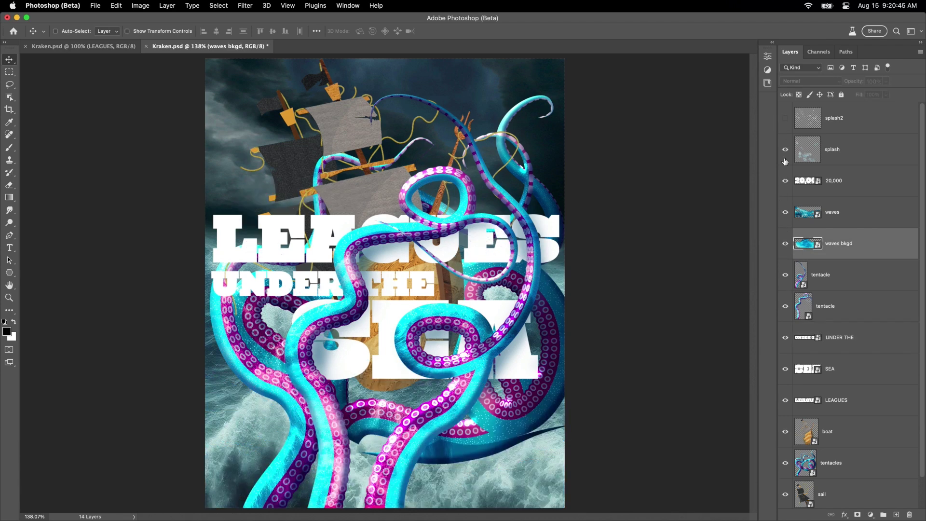
drag(785, 115, 785, 118)
Minimize Photoshop and move Kraken.psd into open space on the desktop.
click(863, 192)
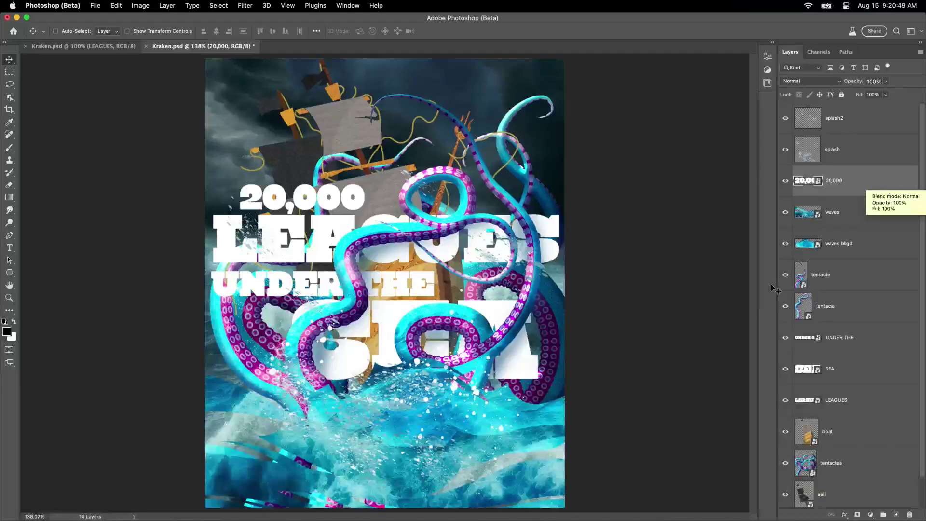
click(800, 299)
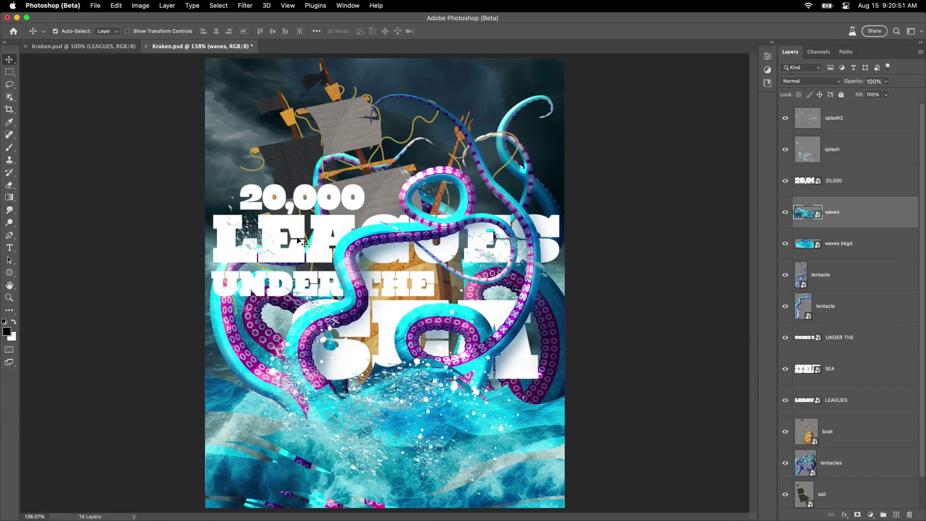
click(17, 18)
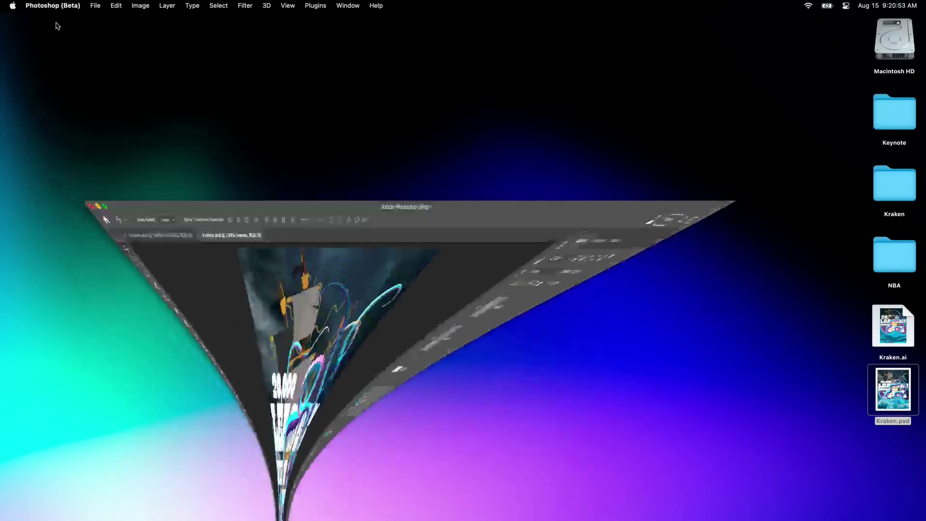
drag(887, 399, 829, 432)
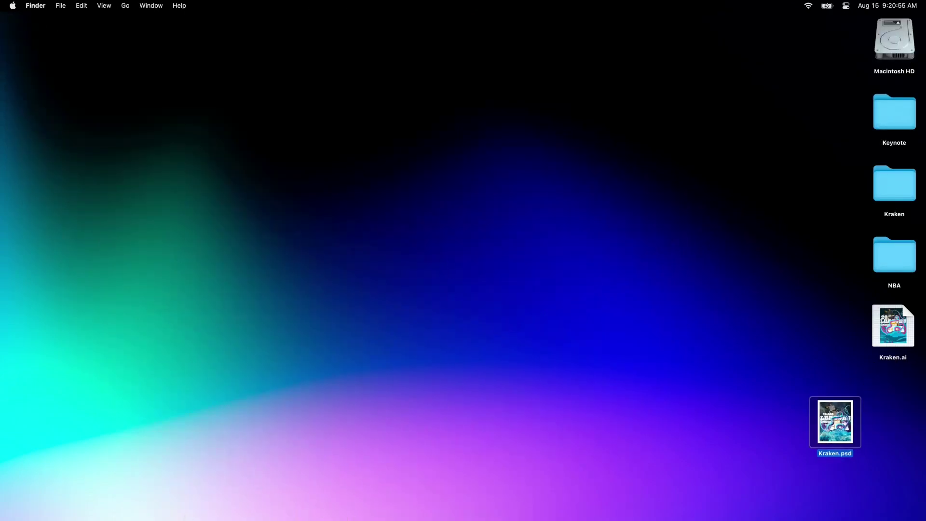
Drag Kraken.psd from the desktop into Adobe Express and open the converted Kraken file.
click(159, 508)
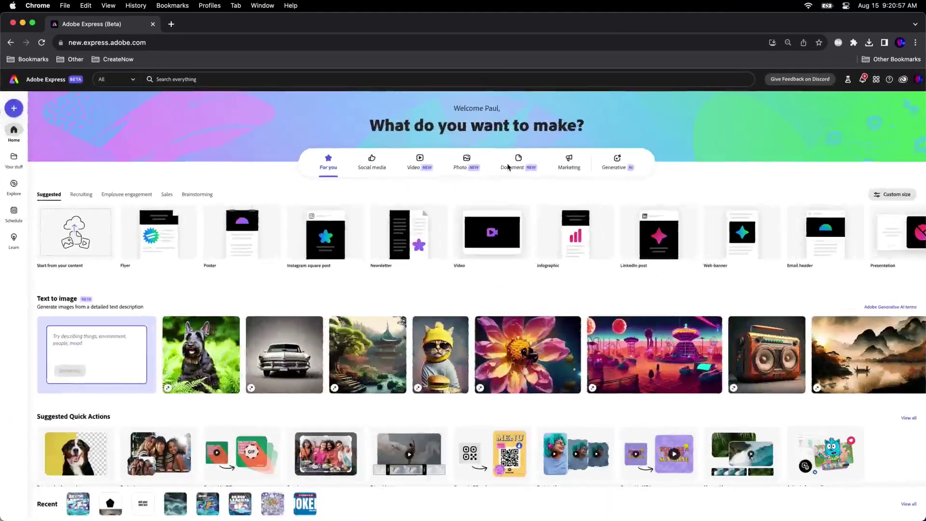
drag(922, 140, 799, 139)
drag(835, 420, 219, 222)
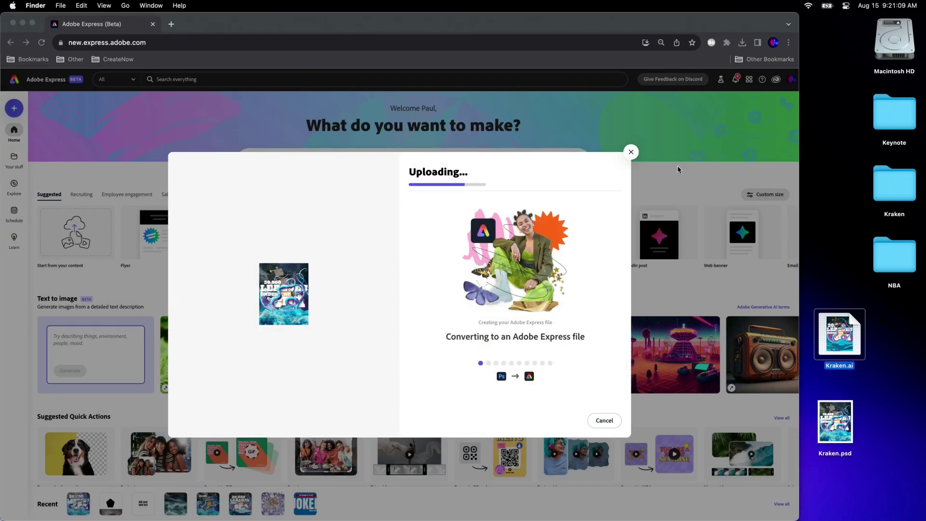
drag(799, 173, 921, 175)
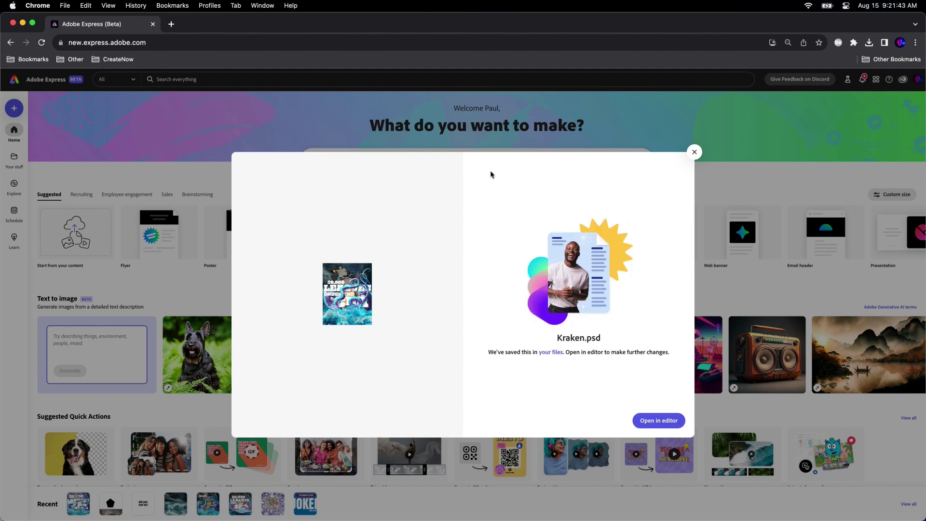
click(665, 420)
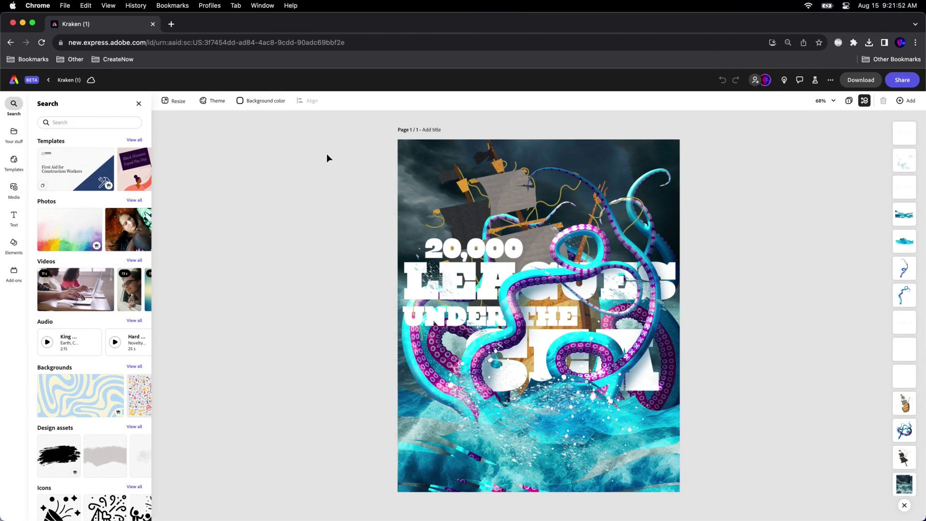
Select the top splash layer and move it up around the ship.
click(903, 132)
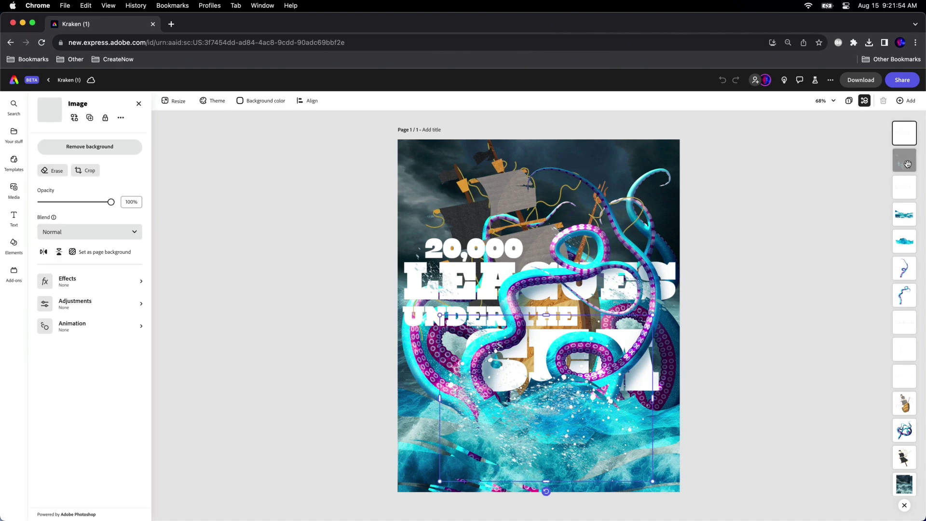
click(903, 159)
click(903, 187)
click(903, 134)
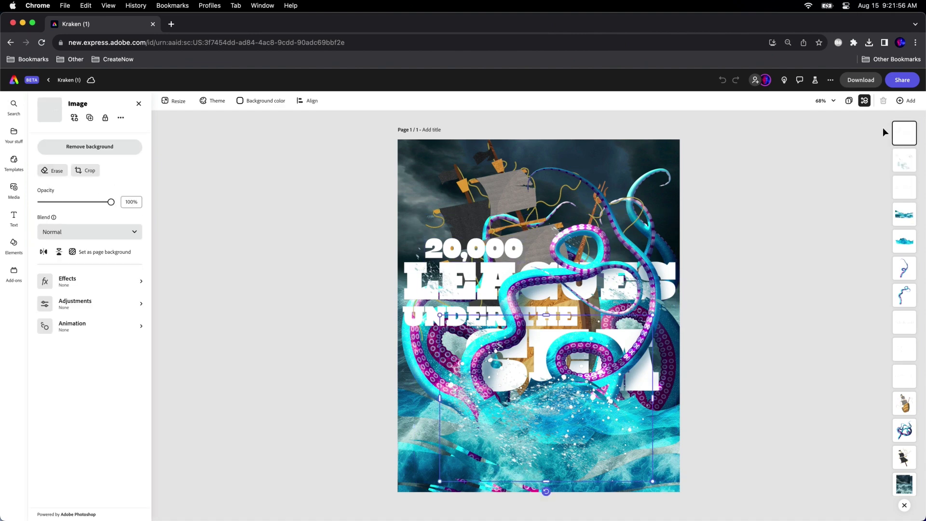
mouse_move(536, 414)
mouse_down()
mouse_move(530, 216)
mouse_move(528, 381)
mouse_up()
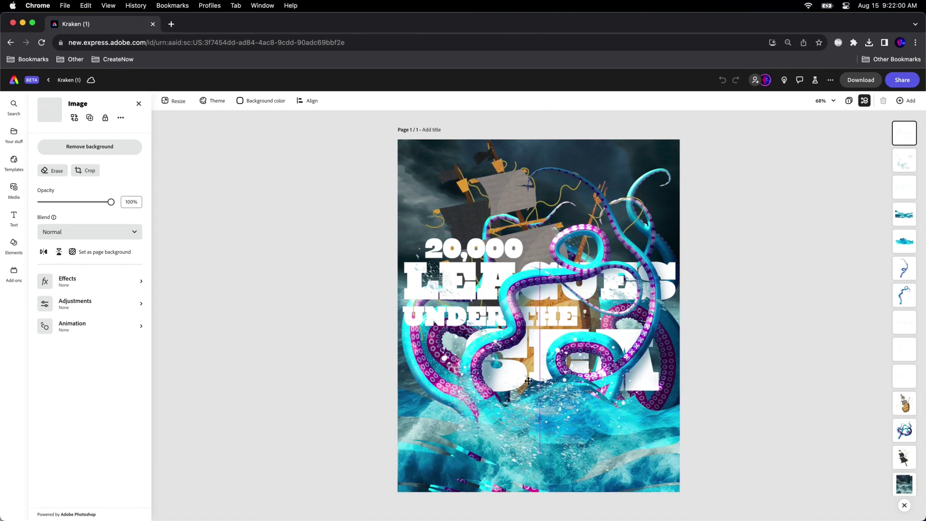
Give the top splash a Jitter looping animation at speed 88.
click(51, 334)
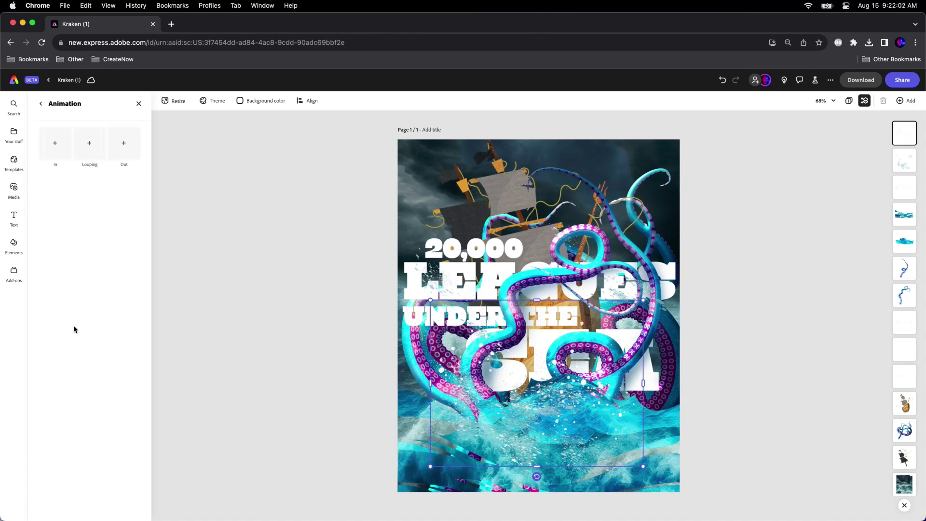
click(83, 146)
click(54, 184)
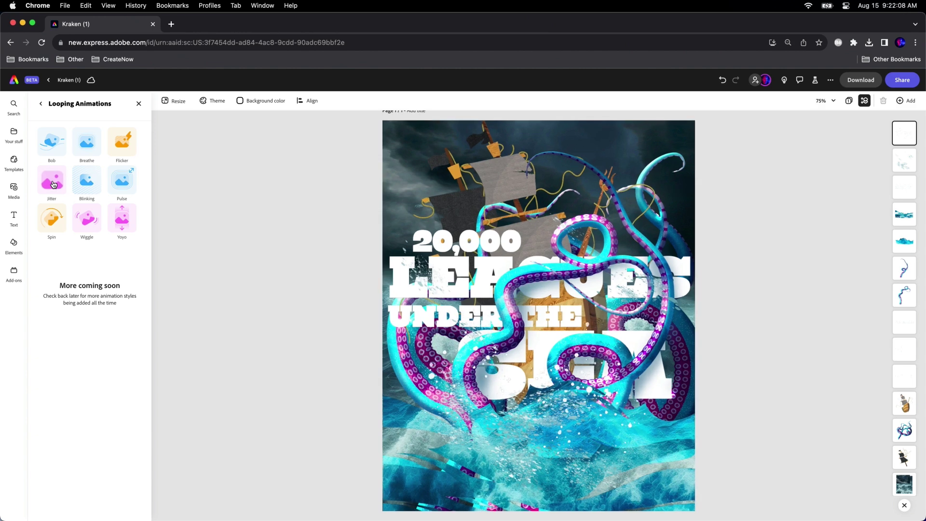
key(super+equal)
click(53, 185)
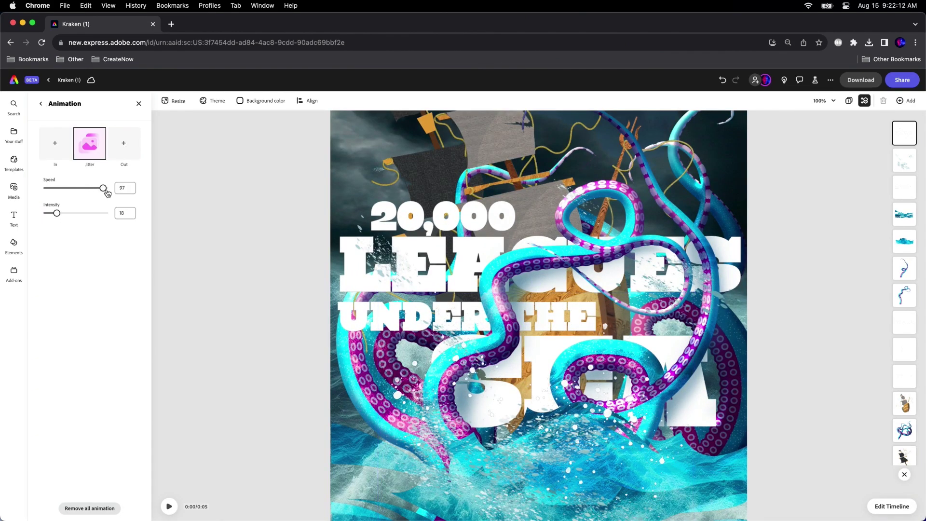
drag(107, 191, 72, 215)
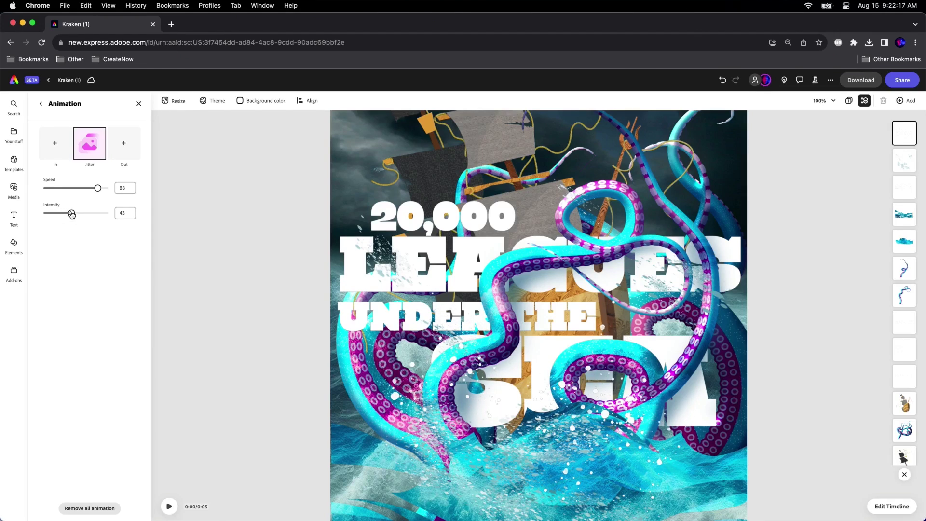
Apply the Jitter looping animation to the second splash layer.
click(904, 159)
click(73, 326)
click(89, 143)
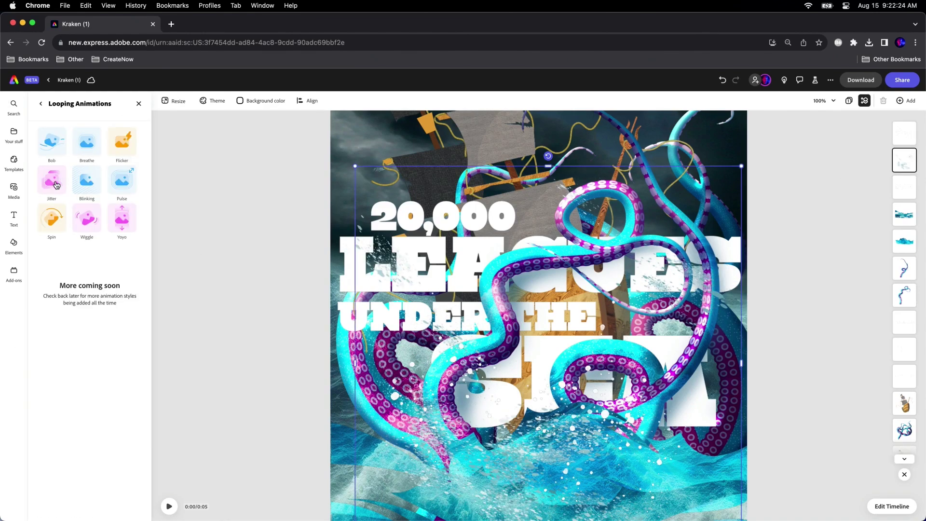
click(87, 181)
click(411, 320)
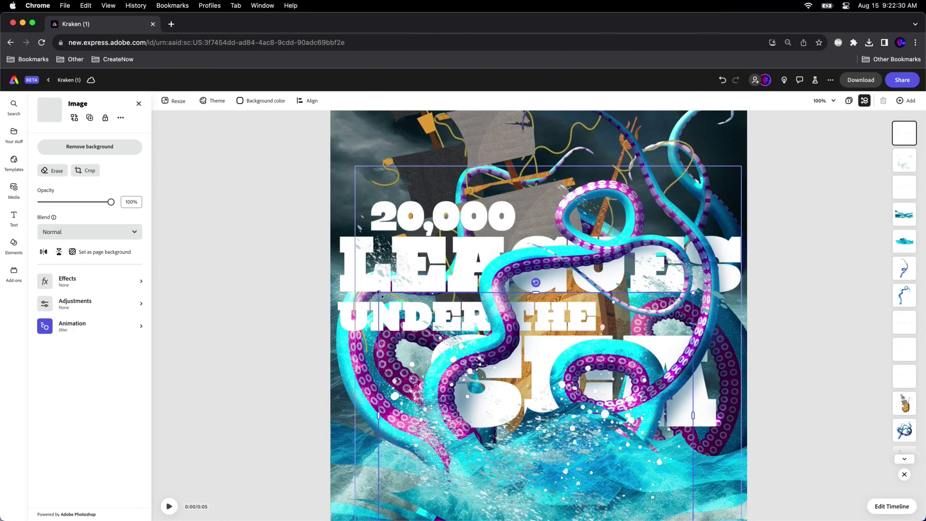
Deselect everything and preview the animated poster.
click(199, 486)
click(169, 506)
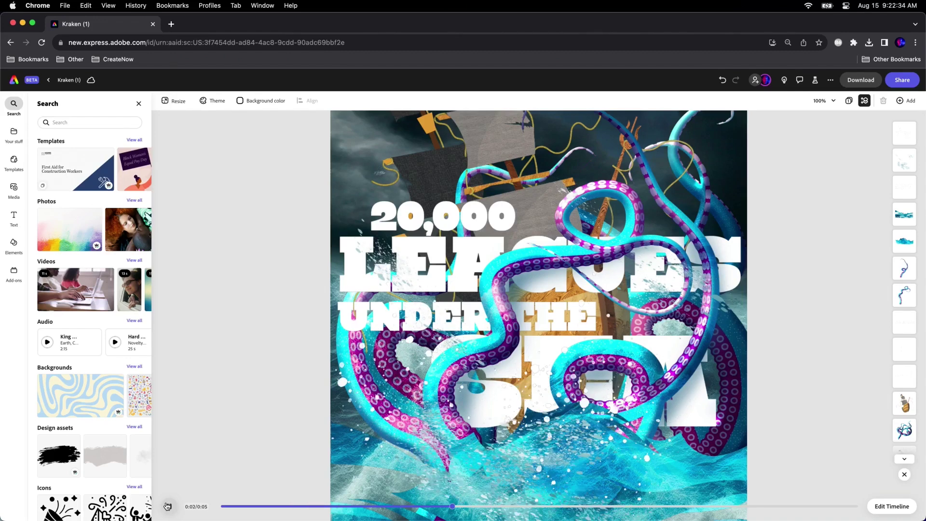
click(167, 506)
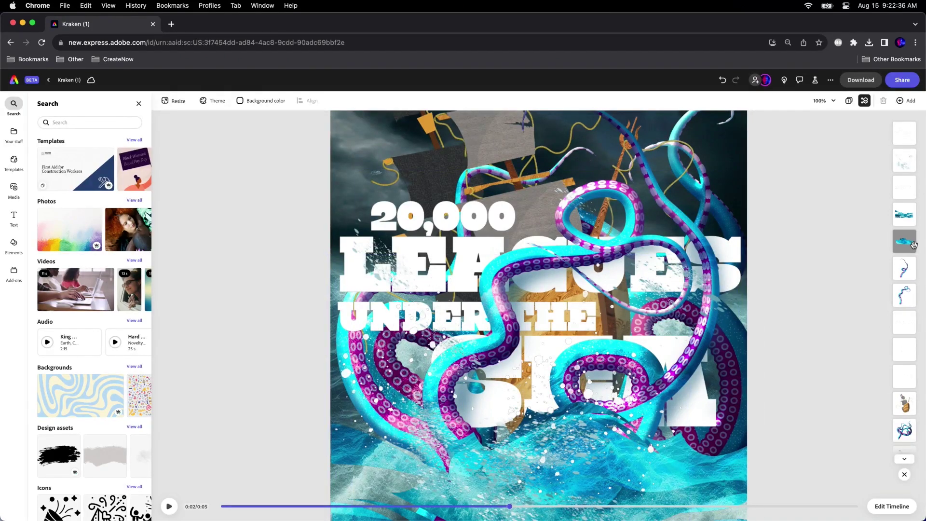
Apply a Bob looping animation to the first tentacle layer.
click(904, 293)
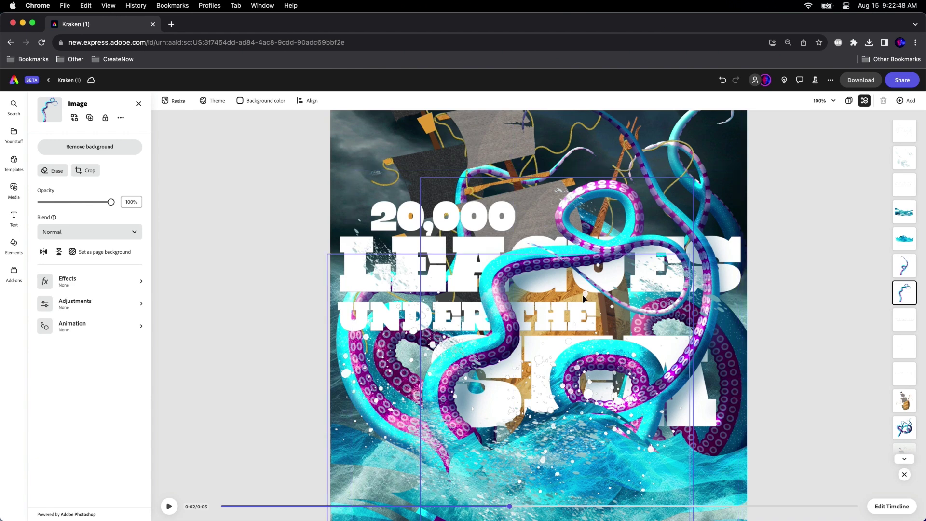
click(73, 327)
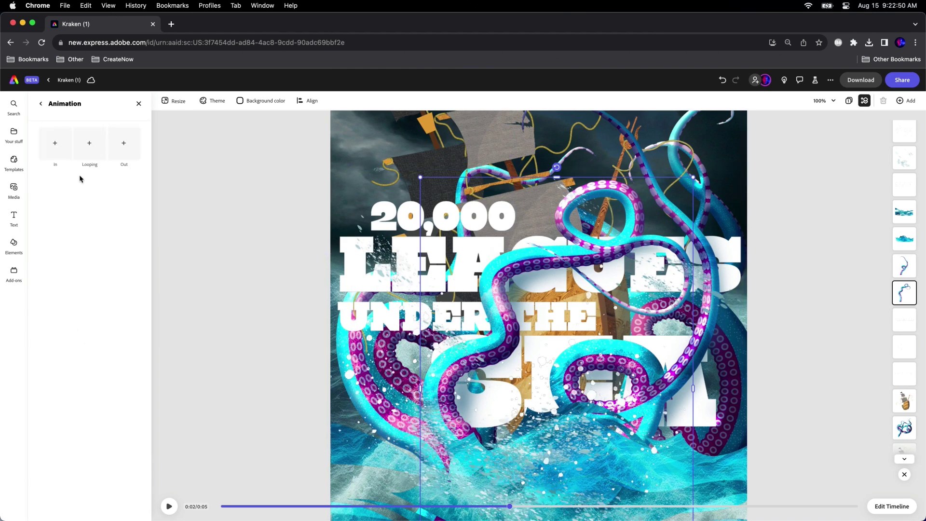
click(88, 152)
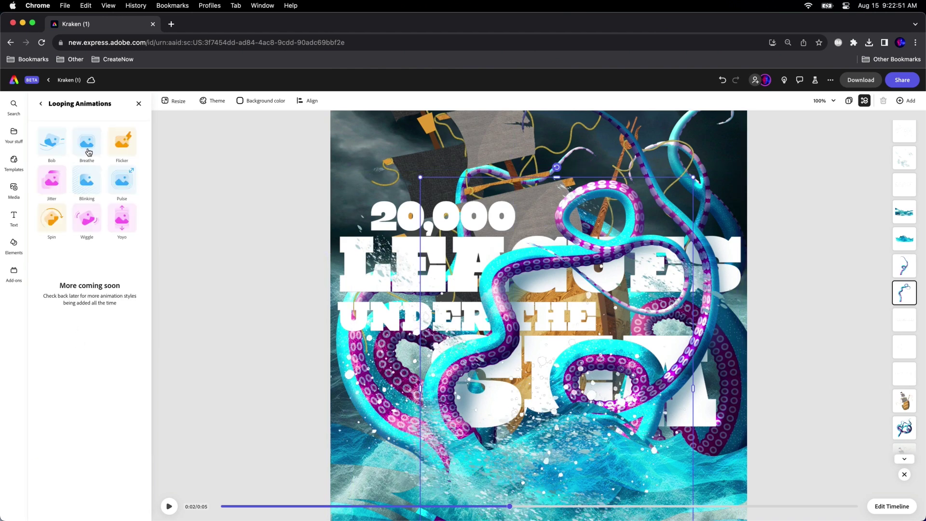
click(45, 140)
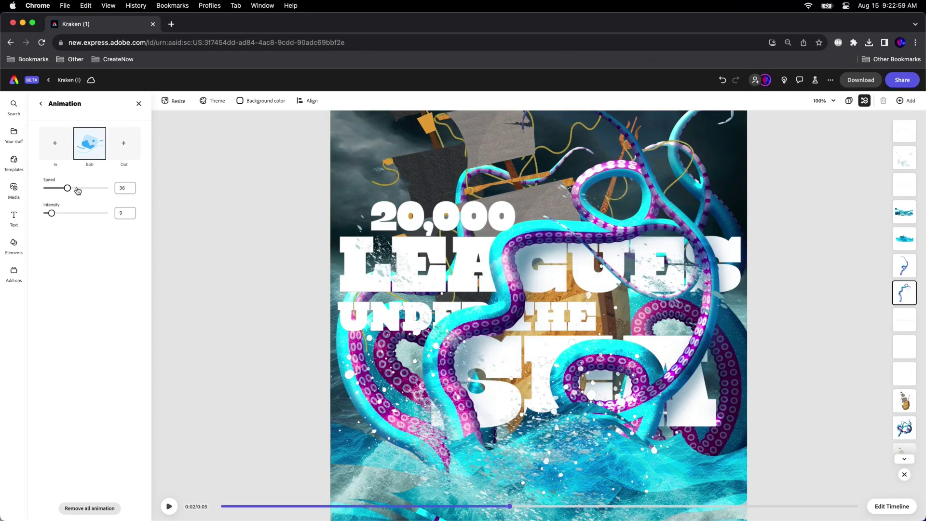
Give the other tentacle a Bob loop at speed 40 and intensity 10.
click(904, 266)
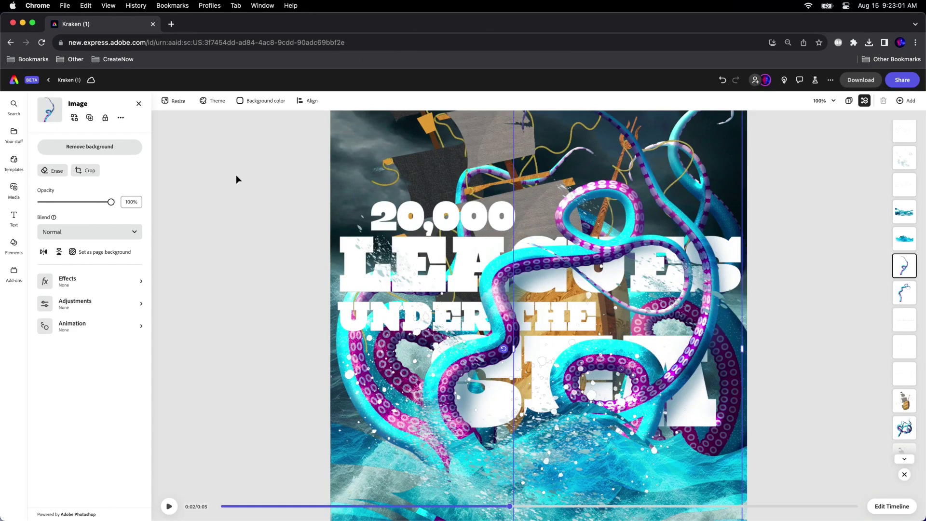
click(77, 324)
click(90, 143)
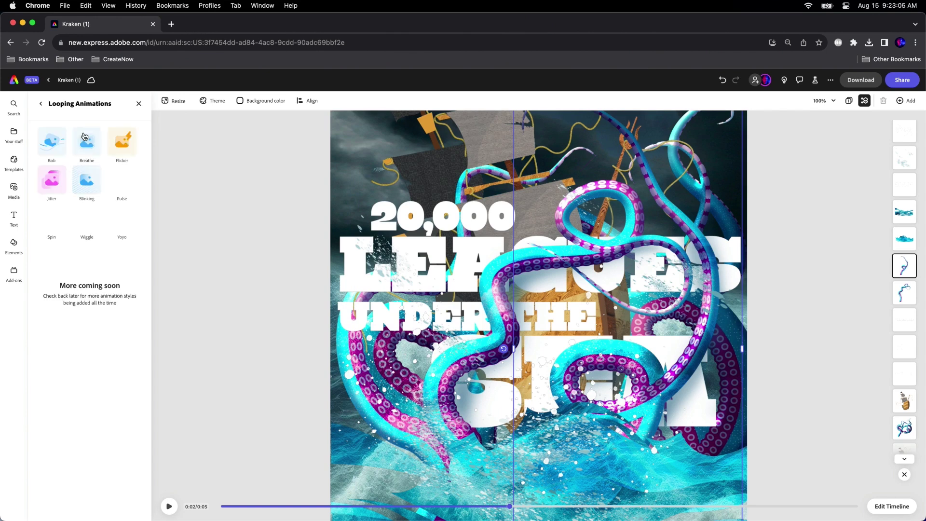
click(41, 144)
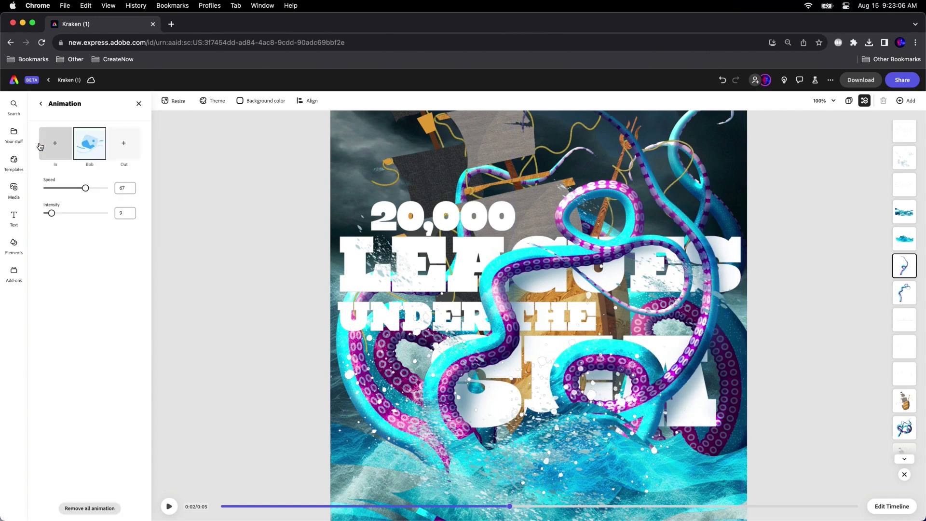
click(69, 188)
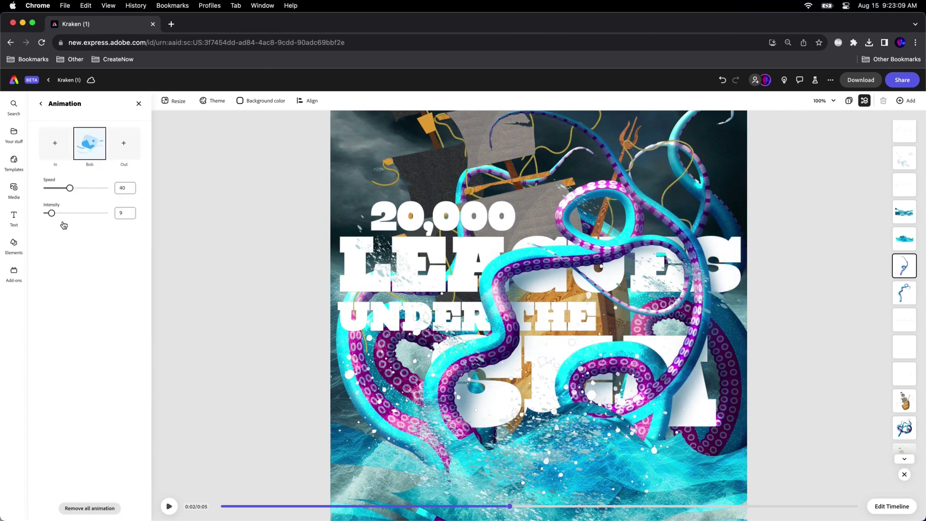
drag(52, 212, 104, 213)
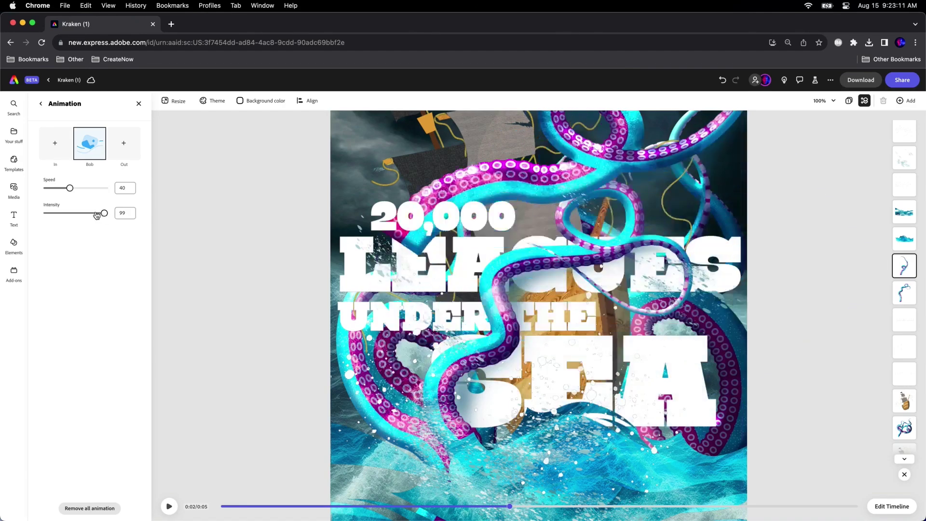
click(51, 215)
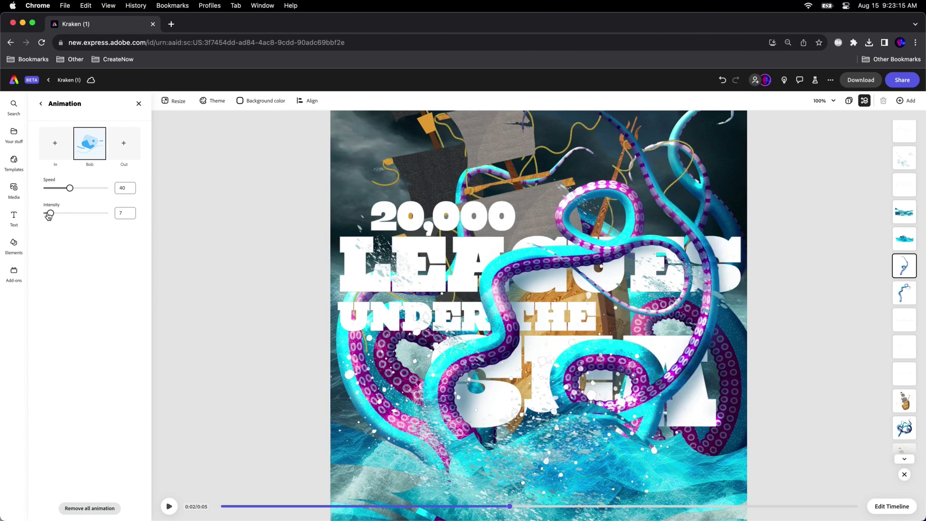
drag(51, 214, 50, 214)
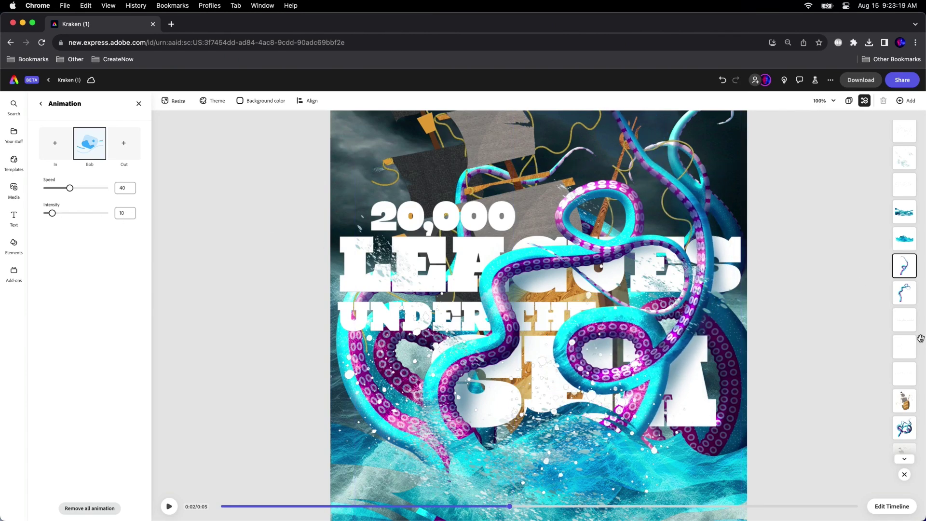
Select the LEAGUES title image and browse its entrance and exit animations.
click(898, 374)
click(862, 369)
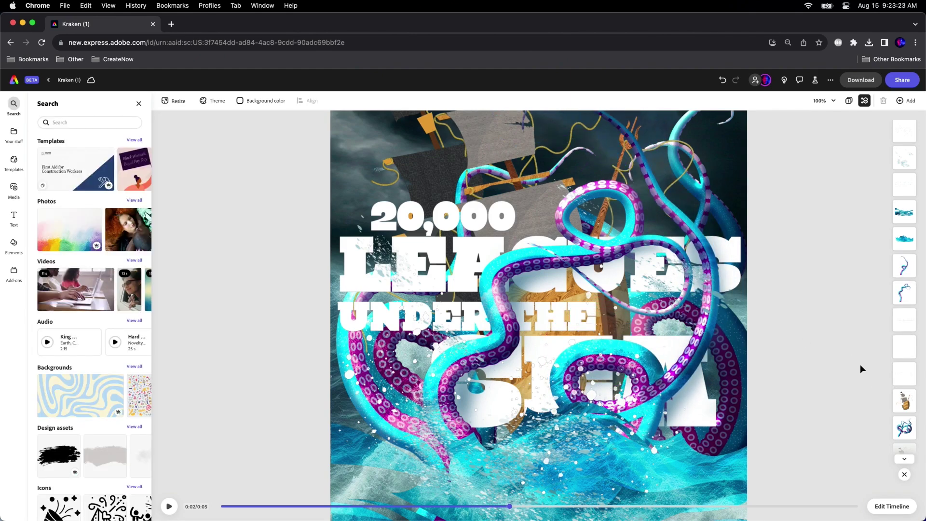
click(898, 373)
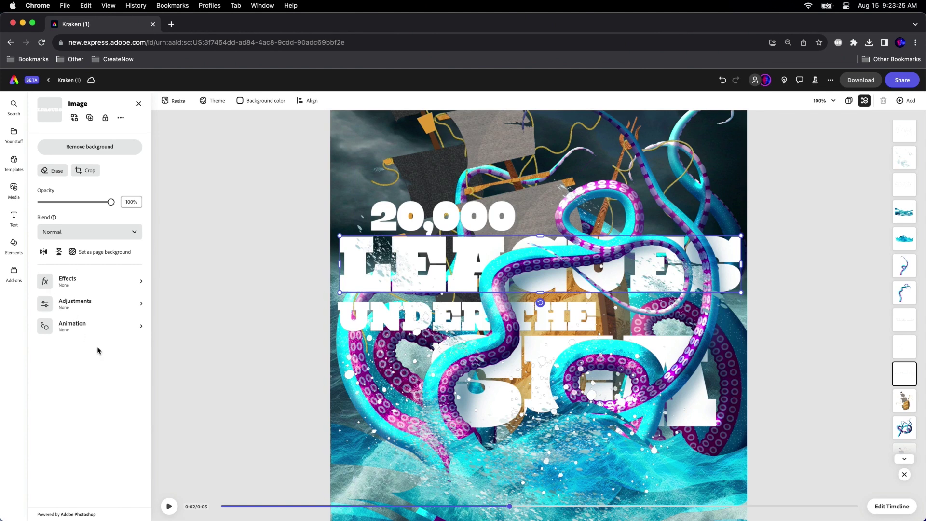
click(75, 327)
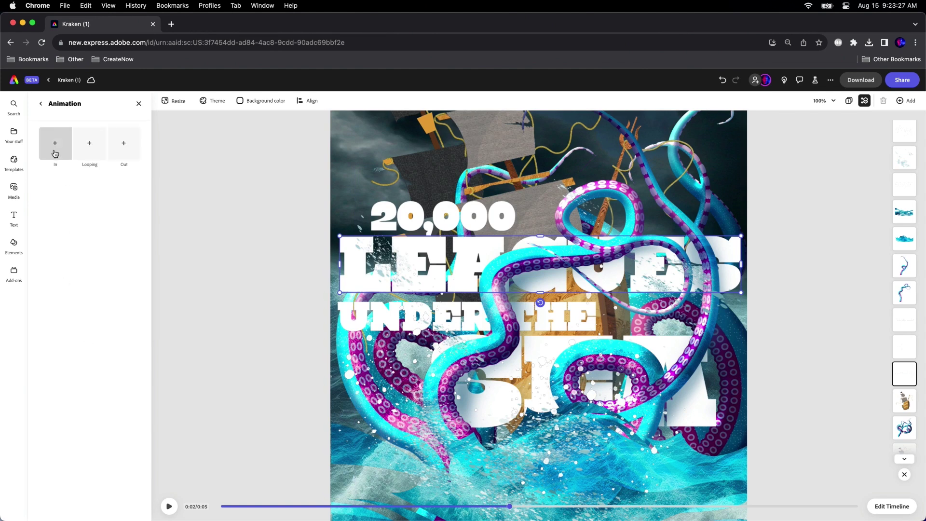
click(55, 154)
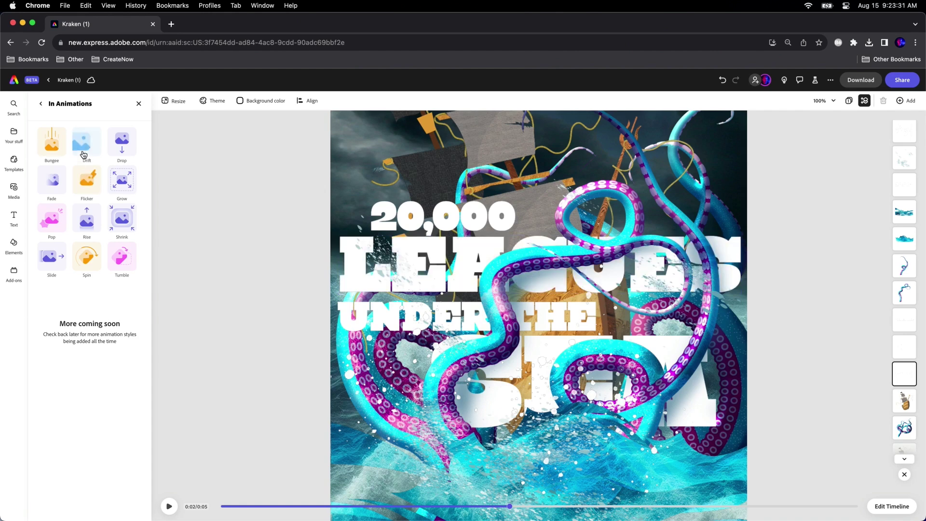
click(41, 104)
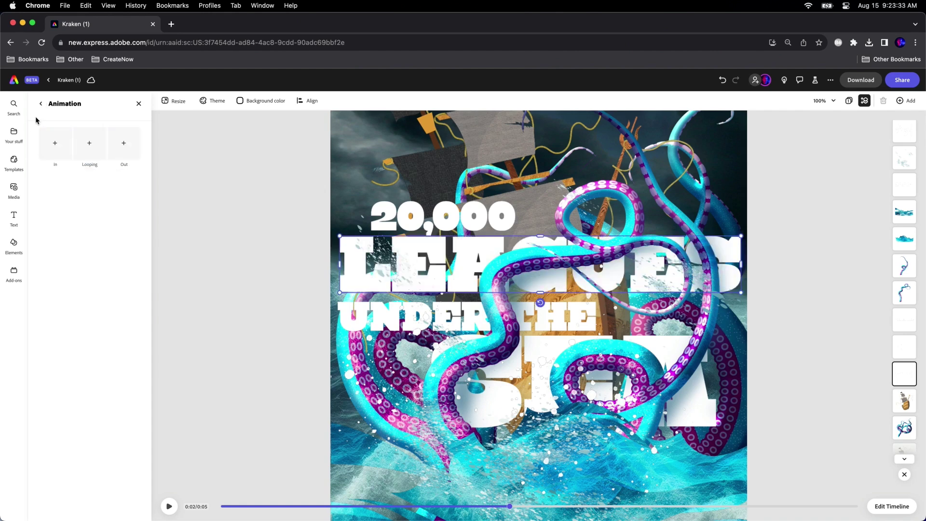
click(120, 147)
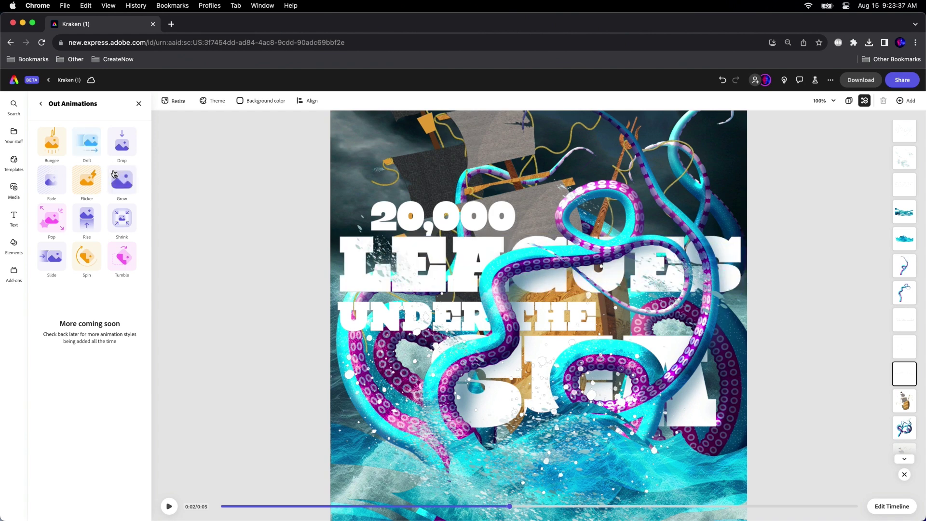
click(41, 105)
Apply a Yoyo loop to LEAGUES at speed 9 and intensity 3.
click(89, 147)
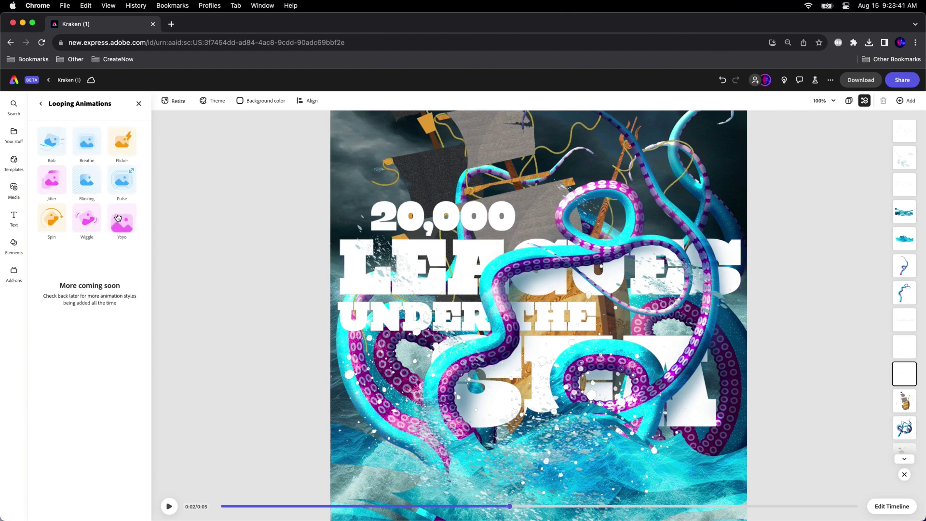
click(112, 229)
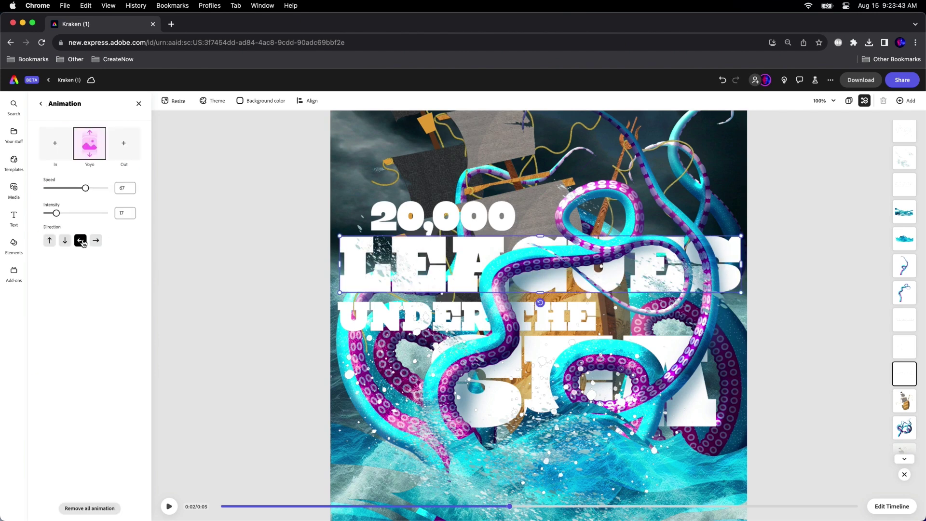
click(50, 189)
click(50, 215)
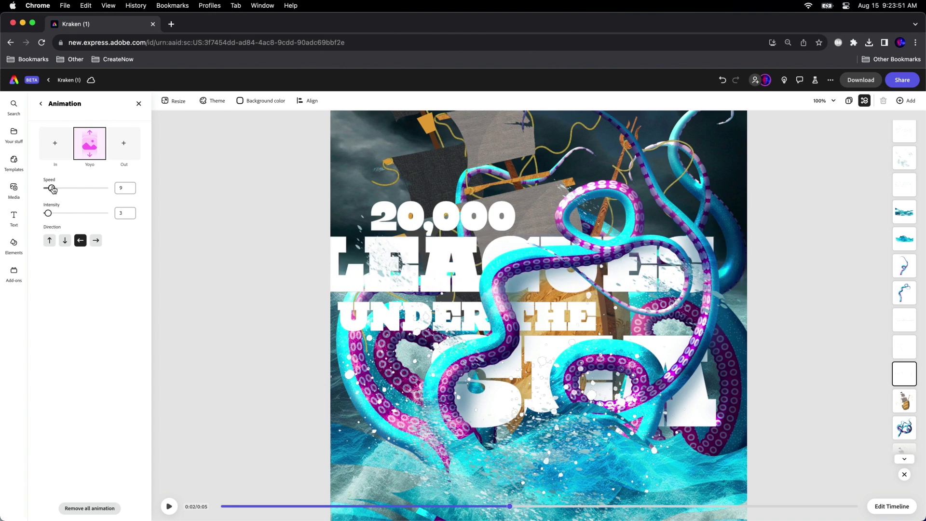
click(189, 246)
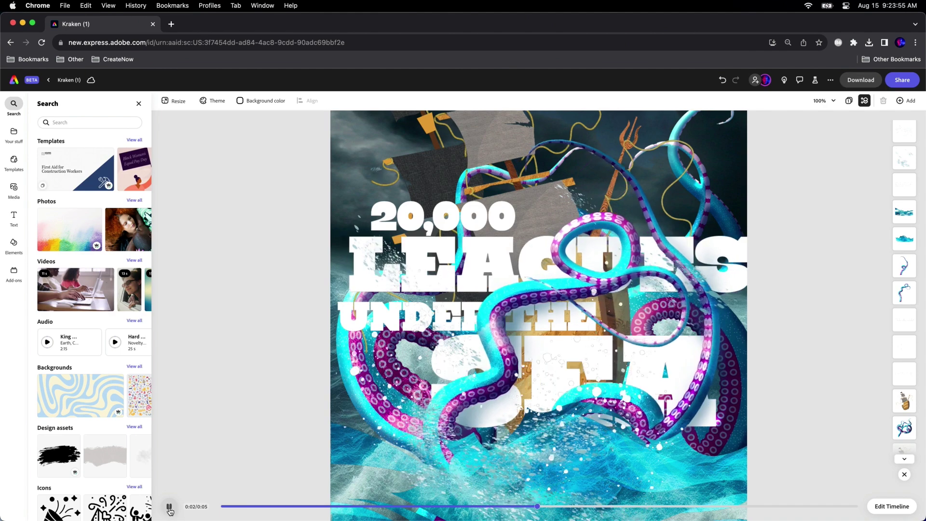
Open the timeline editor and preview the poster animation from the start.
click(225, 507)
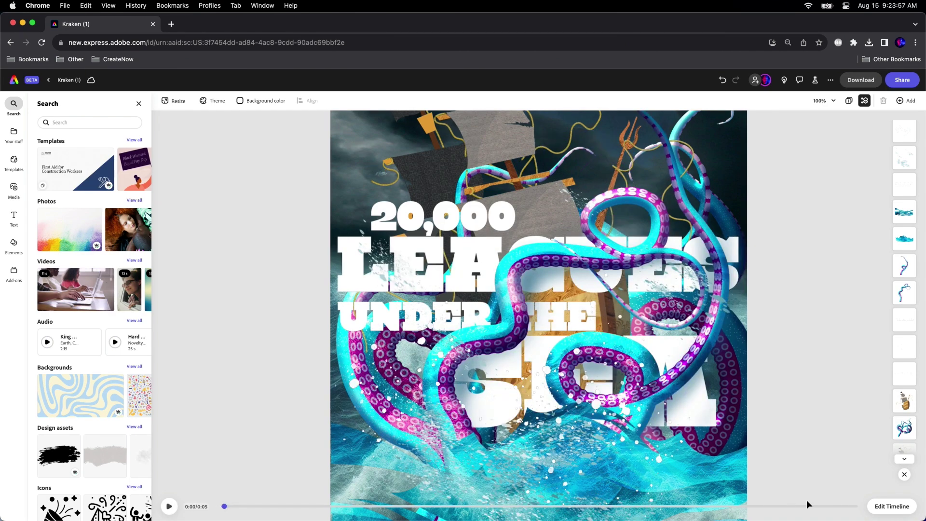
click(891, 506)
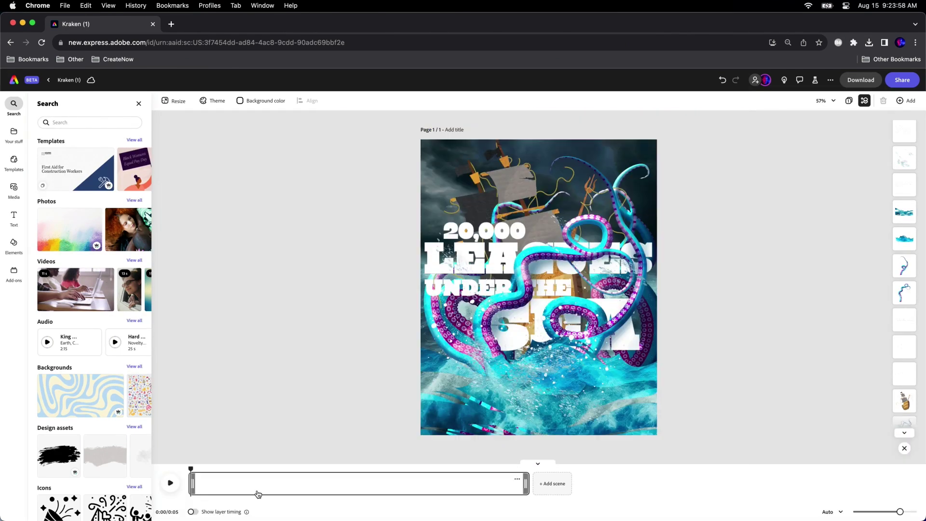
click(169, 483)
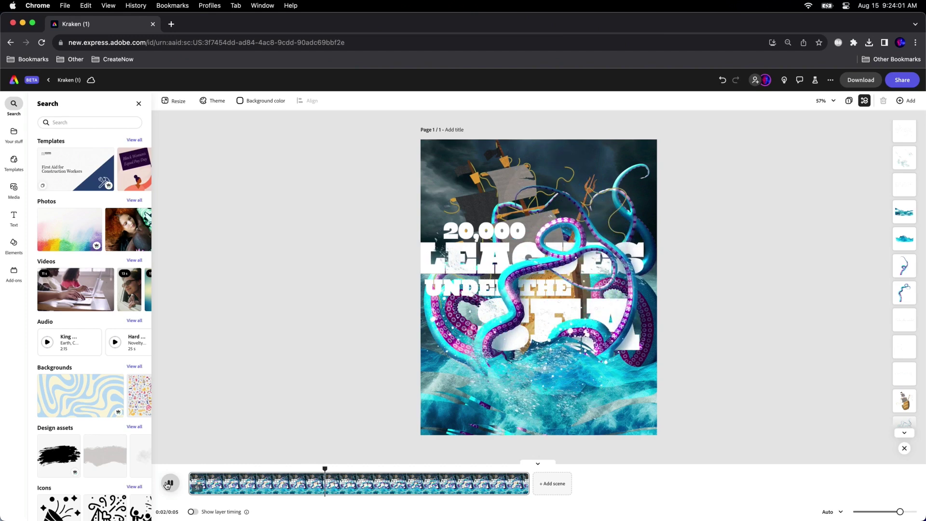
click(168, 483)
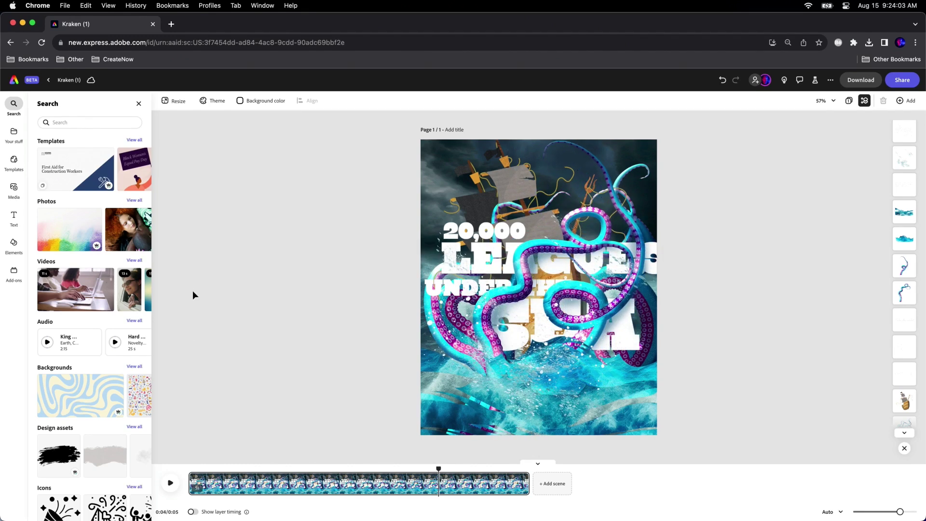
Search the video library for 'storm' clips from recent searches.
click(13, 186)
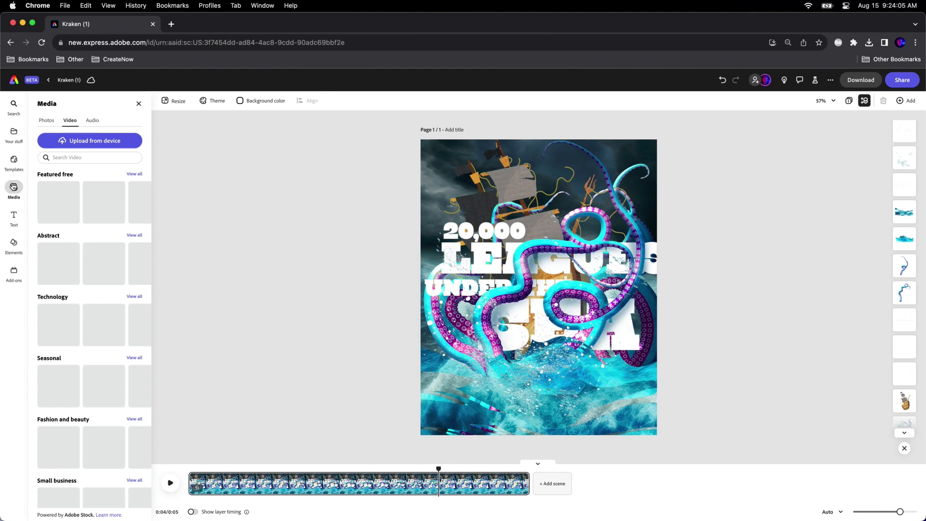
click(74, 158)
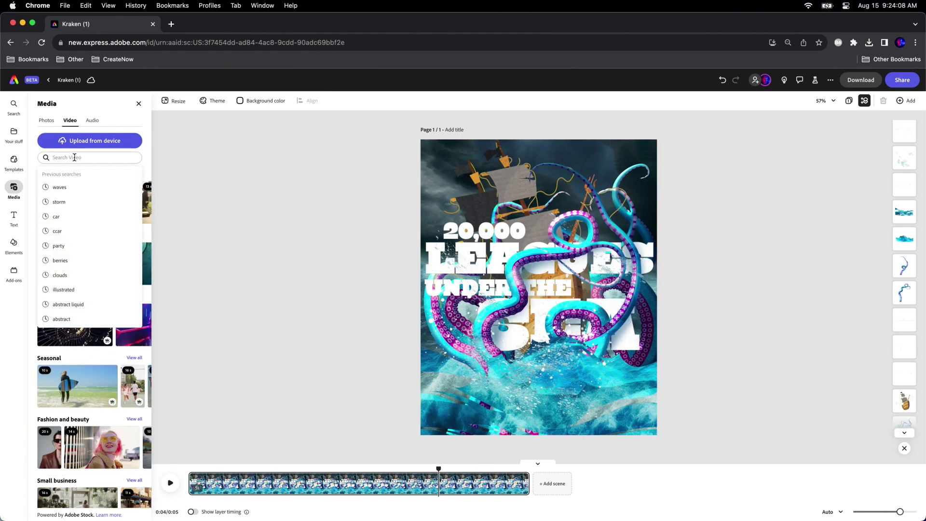
click(65, 202)
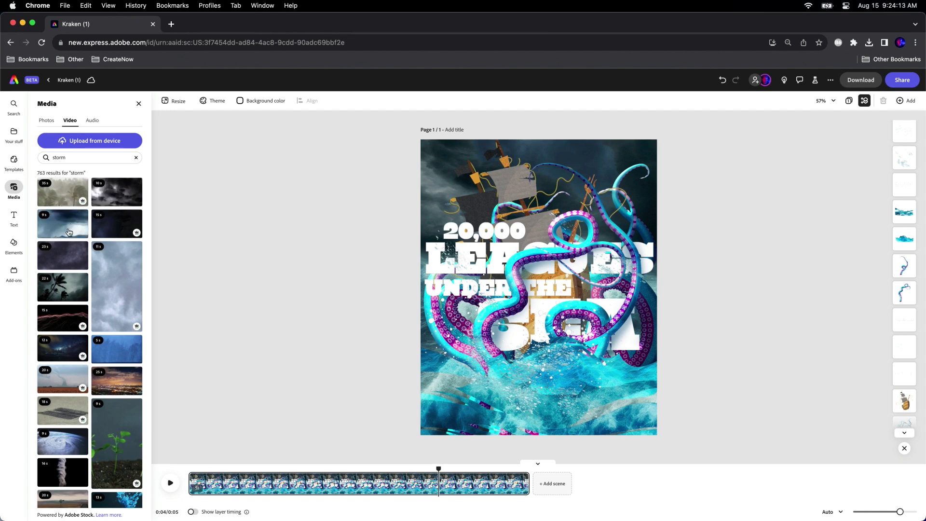
Add the 23 s storm video, rotate it upright and enlarge it to cover the page.
drag(55, 262, 463, 210)
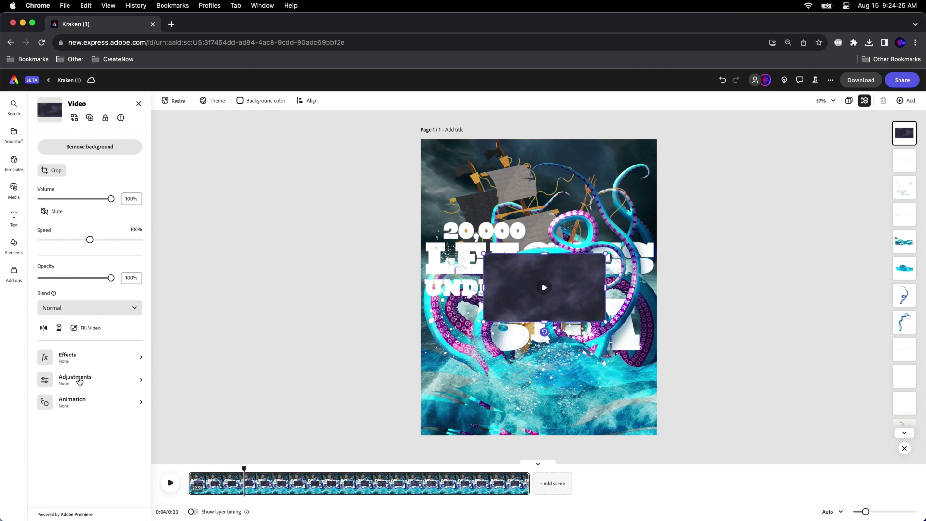
drag(481, 255, 244, 118)
drag(424, 214, 535, 264)
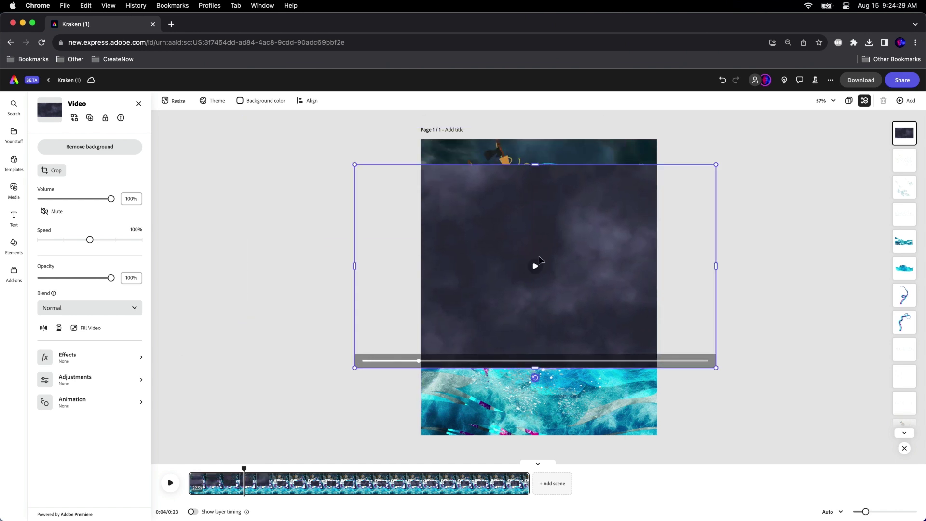
drag(539, 383, 727, 280)
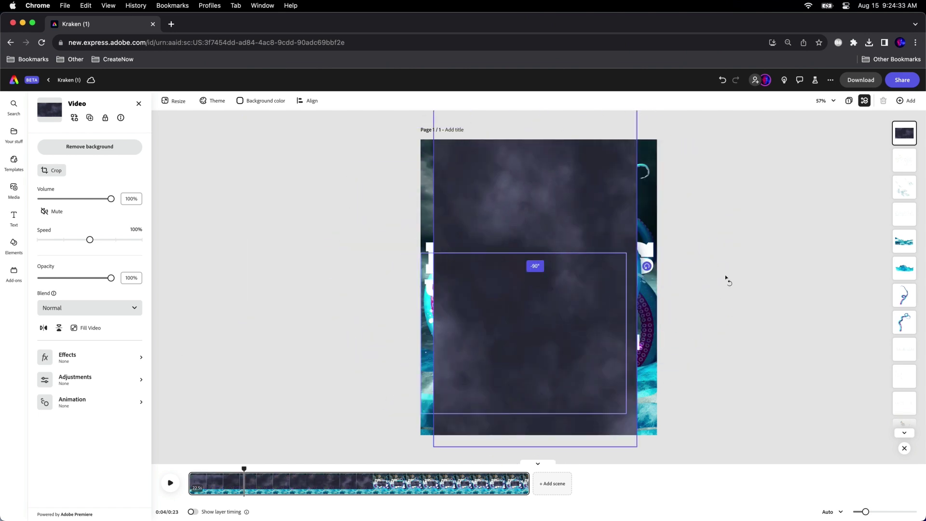
drag(469, 224, 399, 122)
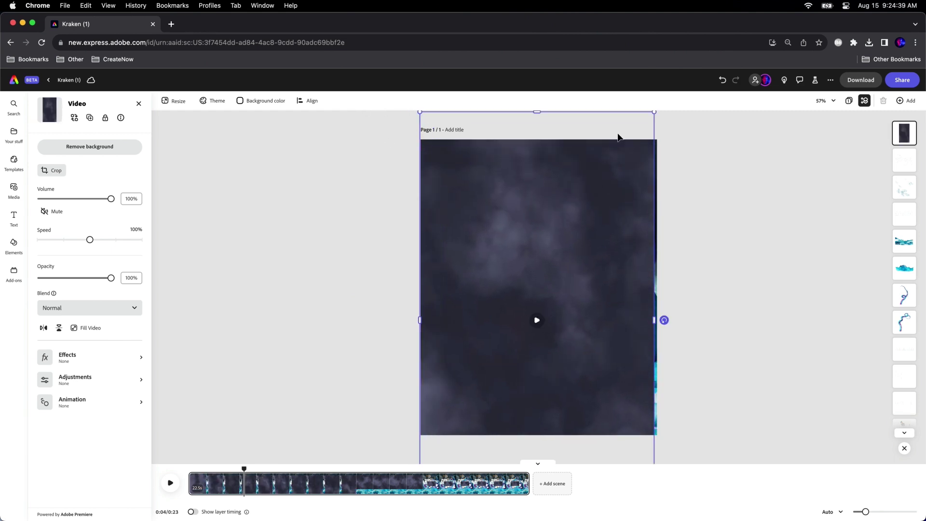
Raise the storm video's brightness to 47 in its light and color adjustments.
click(70, 379)
click(97, 185)
drag(77, 157, 111, 157)
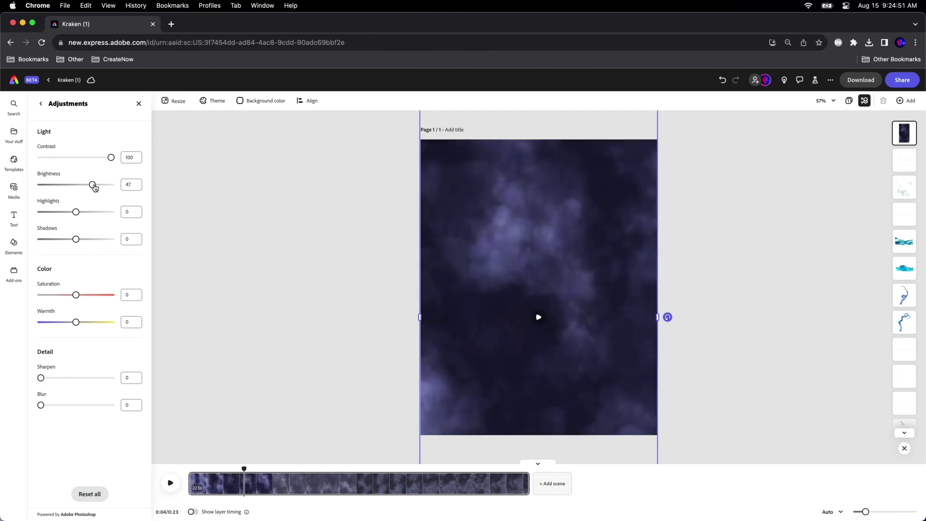
click(41, 104)
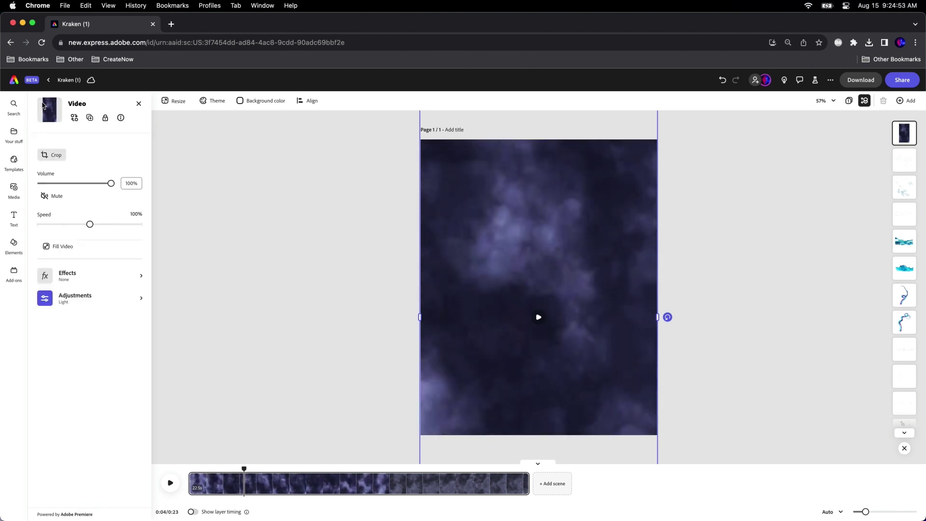
click(52, 310)
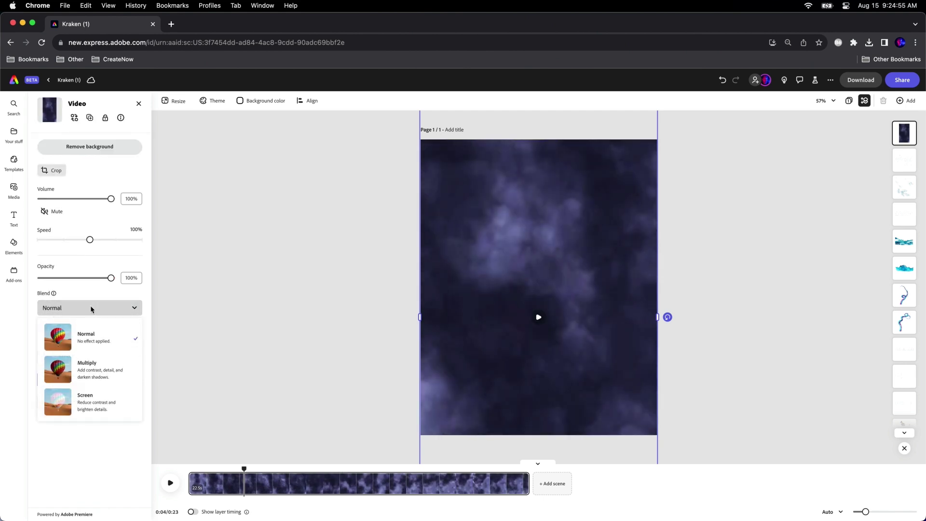
Set the storm video to Screen blending and preview the animation.
click(80, 406)
click(192, 472)
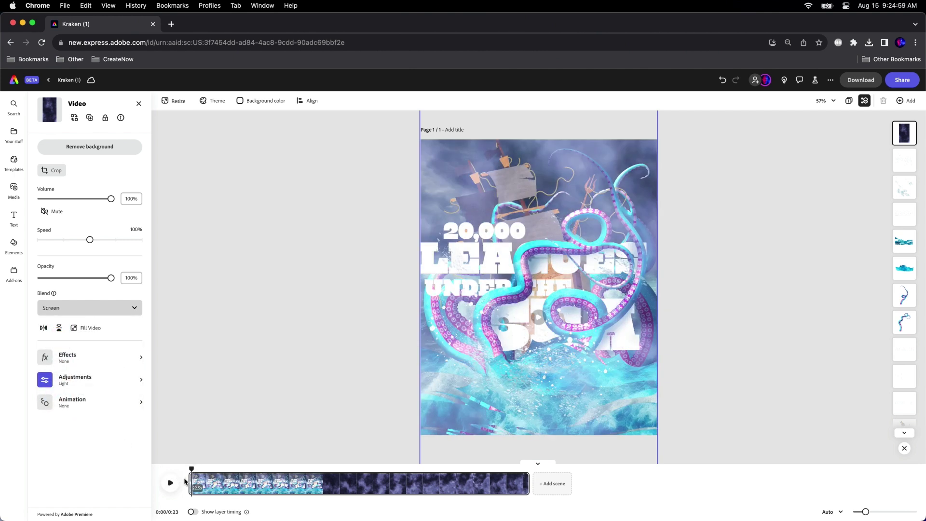
click(169, 484)
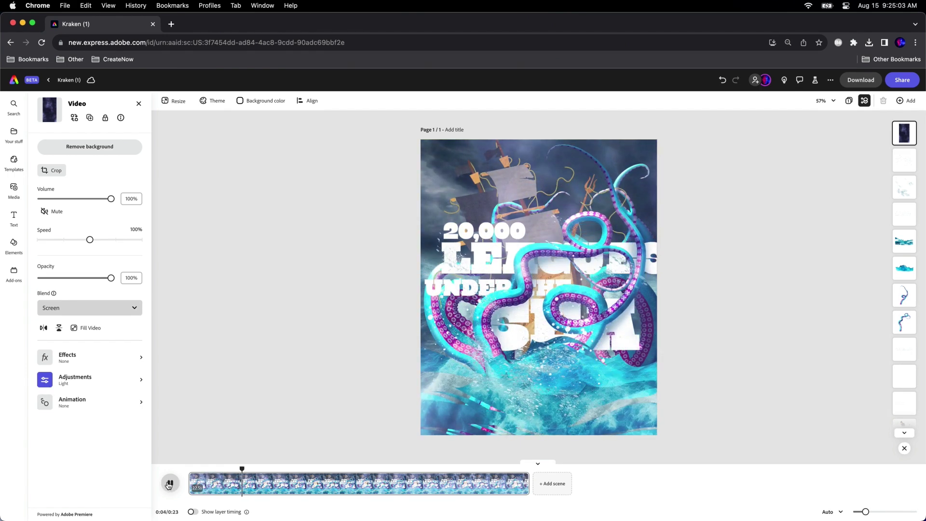
click(168, 484)
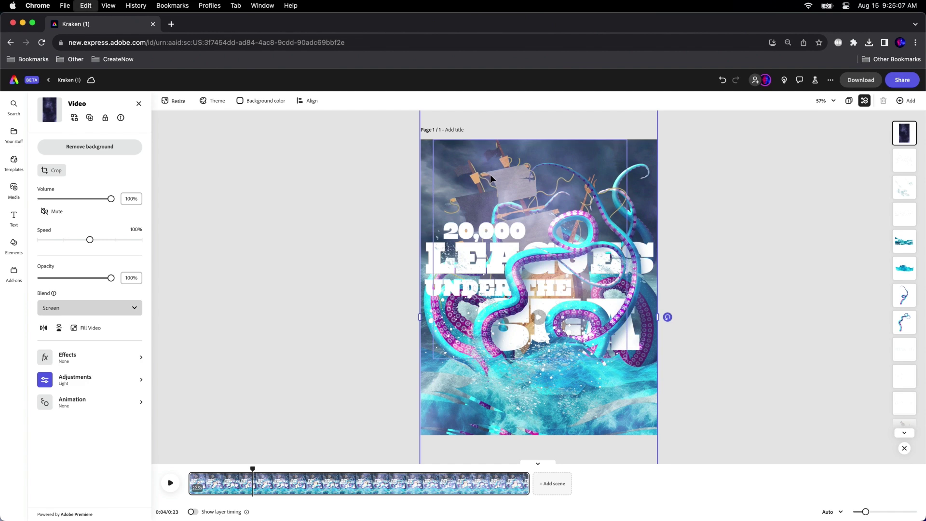
key(super+d)
Move the storm video beneath the Kraken artwork layers and return it to Normal blending.
drag(898, 129, 896, 409)
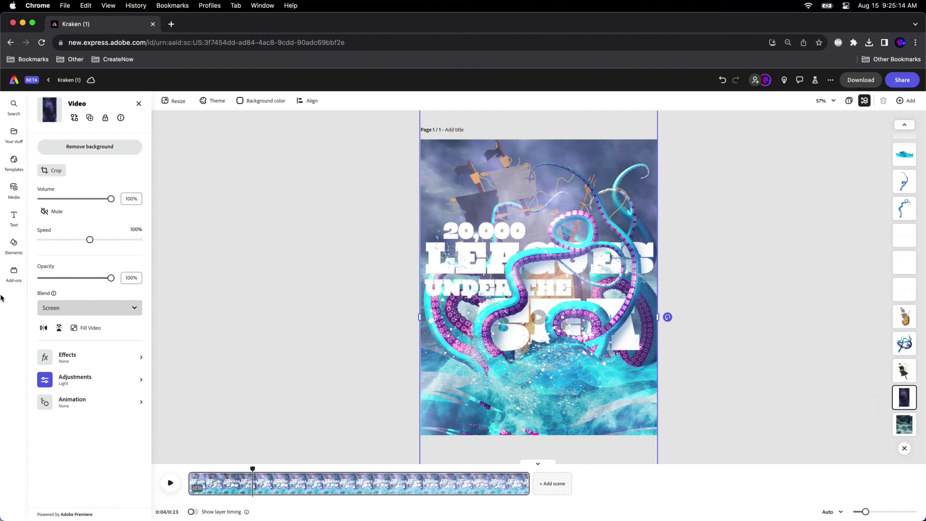
click(65, 307)
click(67, 332)
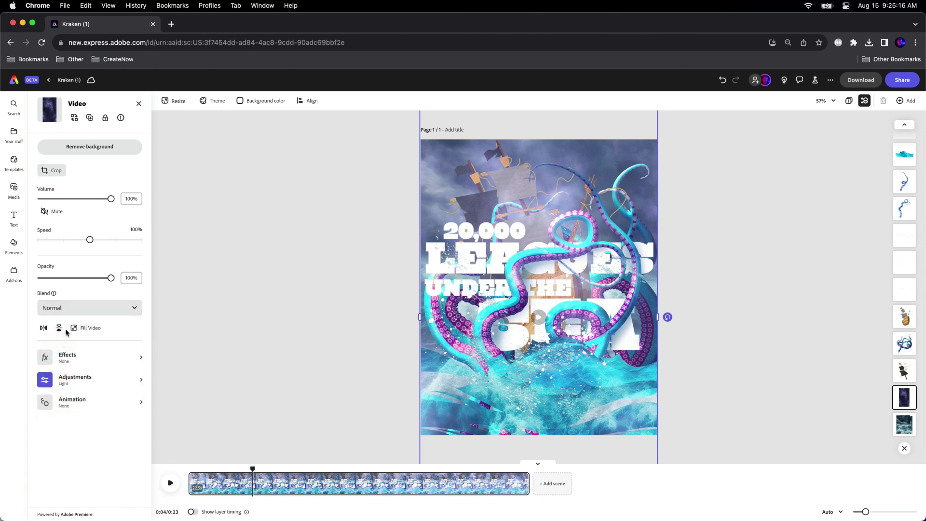
click(79, 381)
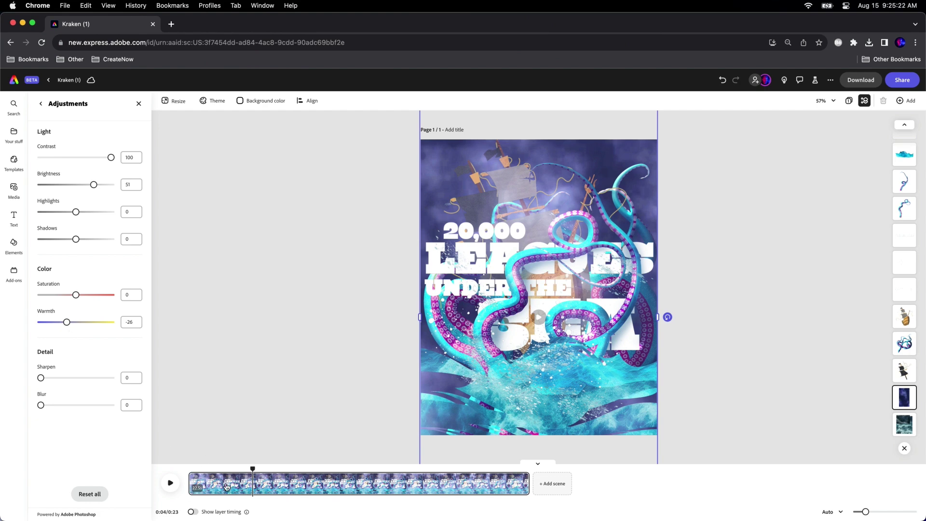
Show layer timing and scrub the preview forward through the video.
click(192, 512)
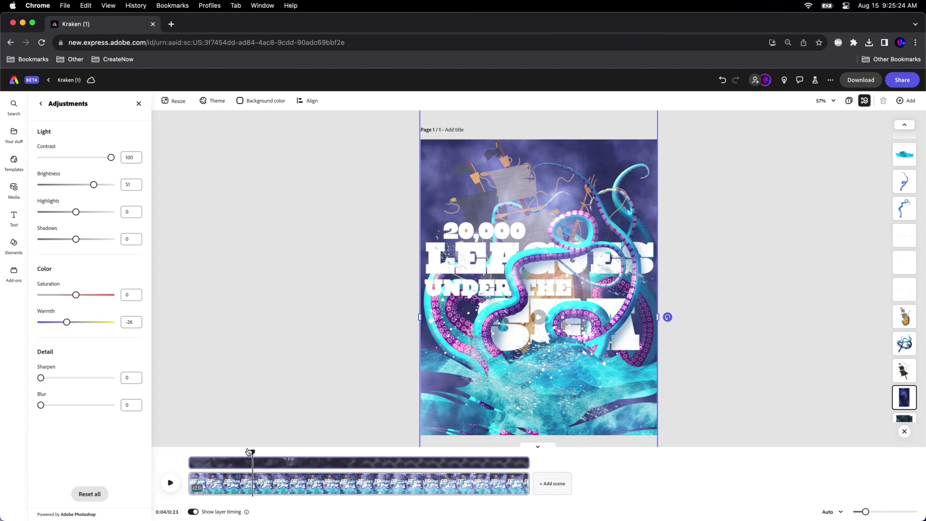
drag(239, 452, 314, 456)
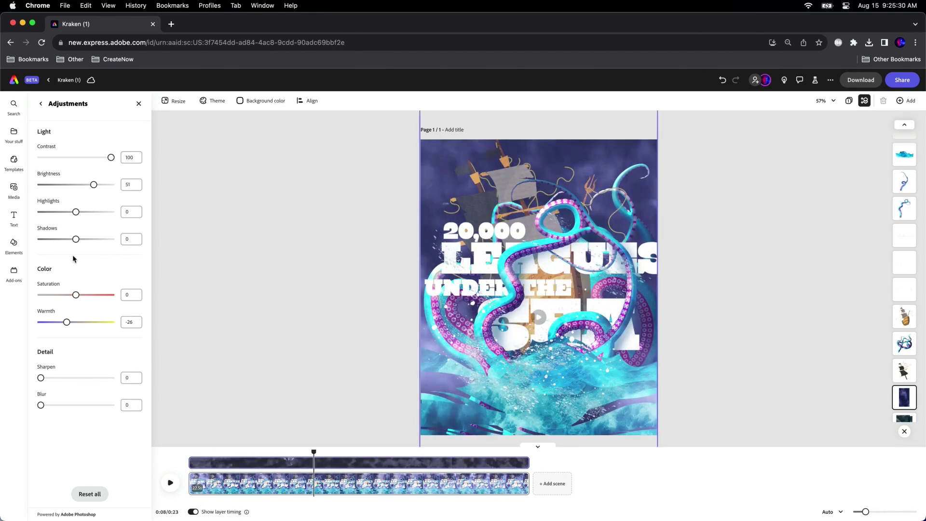
click(52, 104)
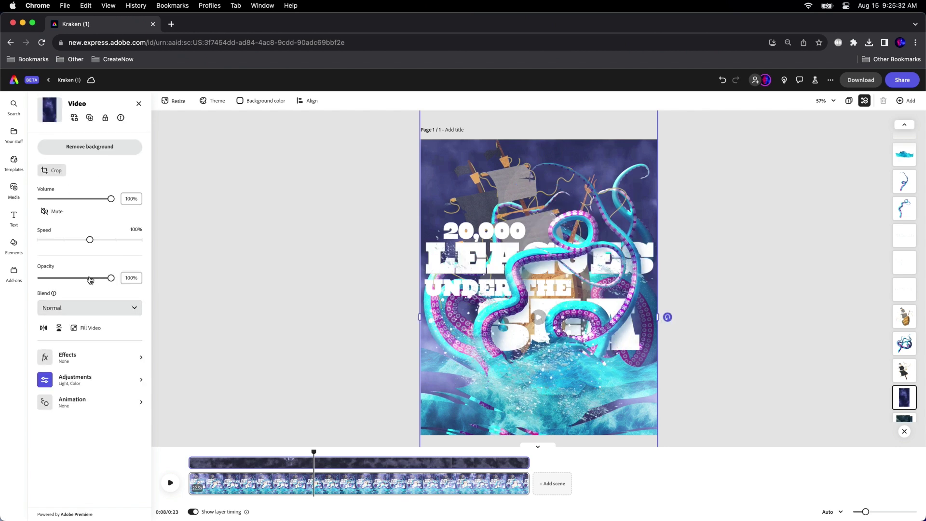
Speed the storm video up to 150% and trim the scene to 15 seconds.
click(119, 241)
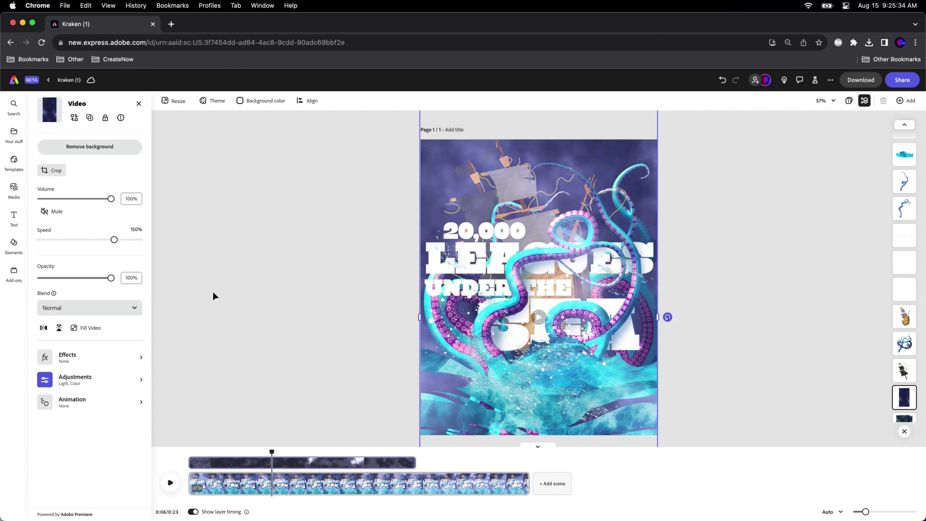
mouse_move(519, 488)
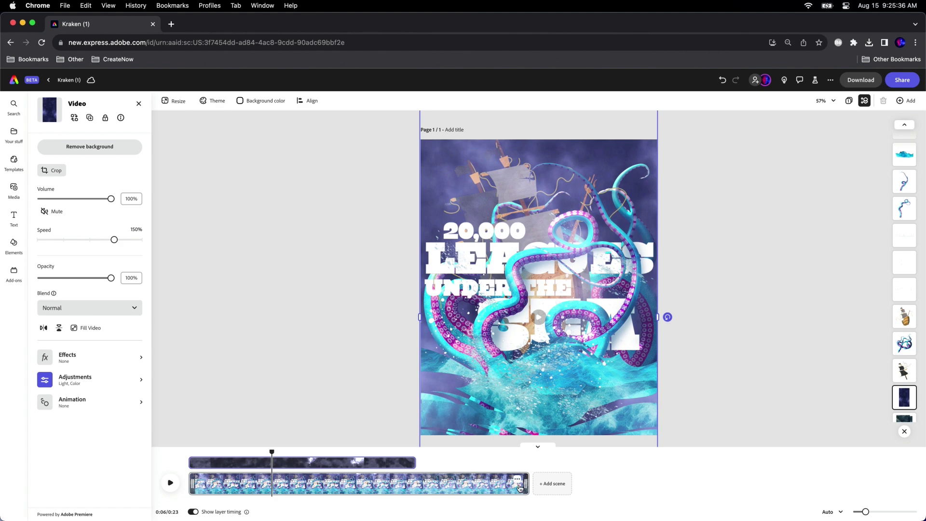
drag(526, 480, 414, 479)
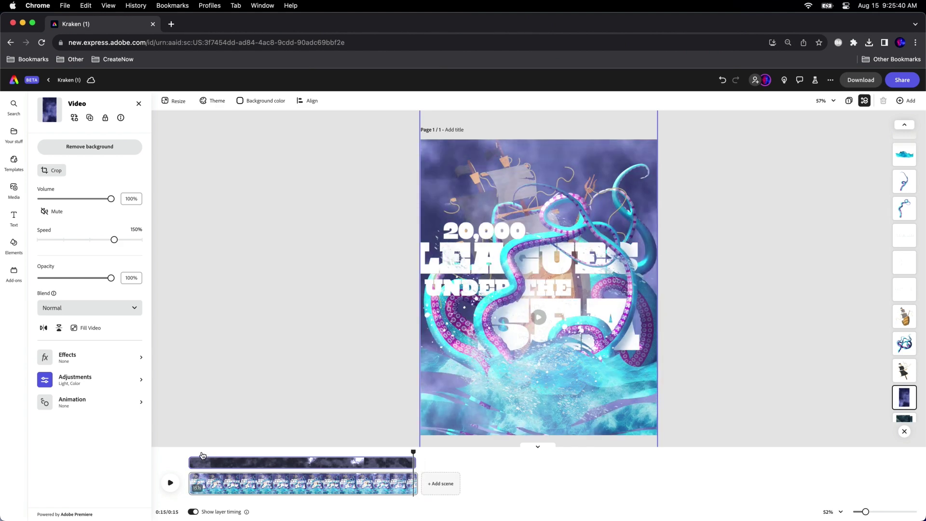
click(187, 385)
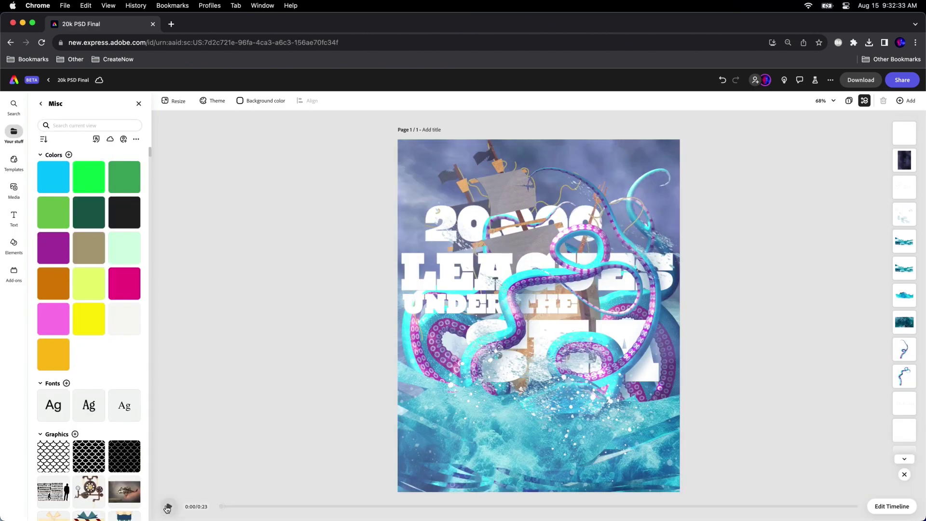
Find 'artwork' in saved content and place the Artwork 2 Random Classics logo on the poster.
click(167, 507)
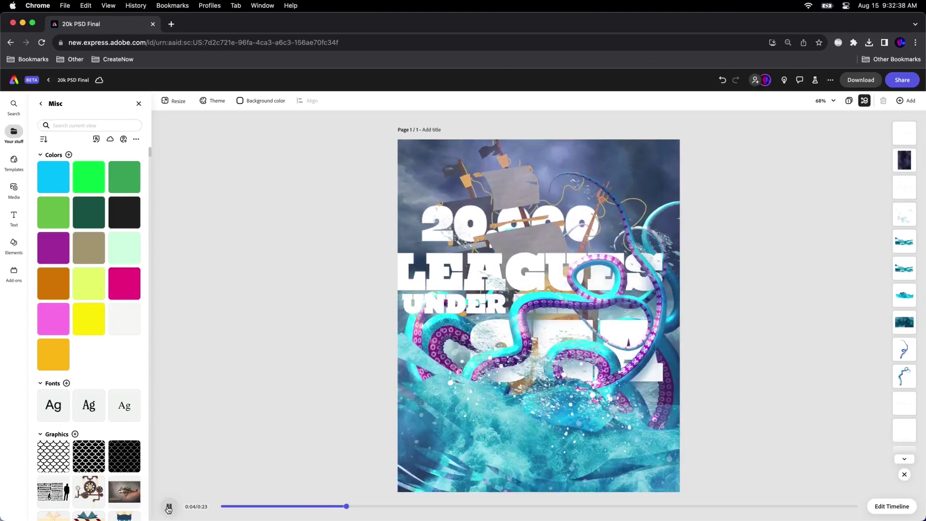
click(59, 174)
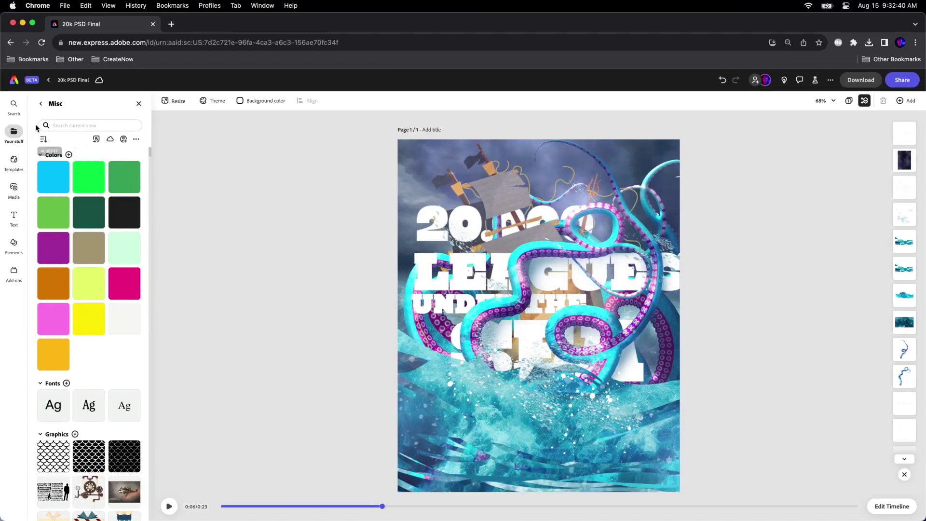
scroll(57, 154, down, 5)
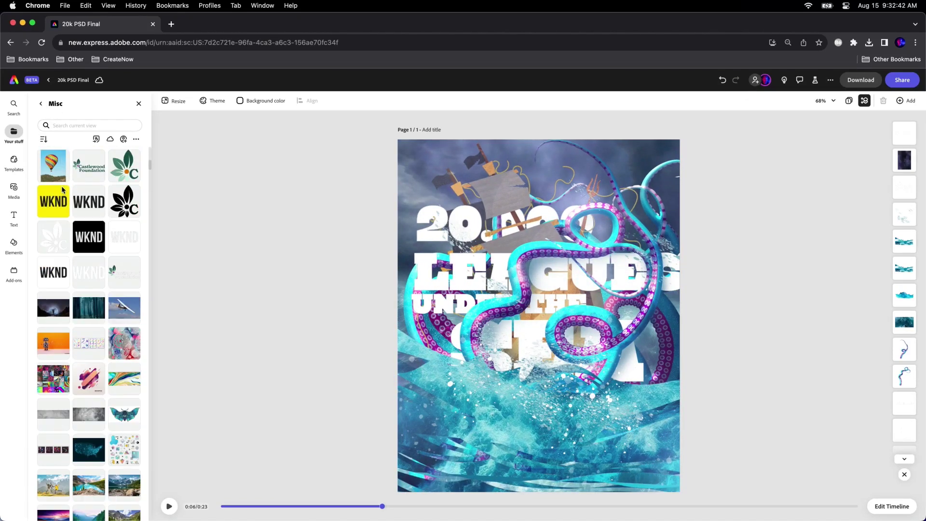
click(72, 125)
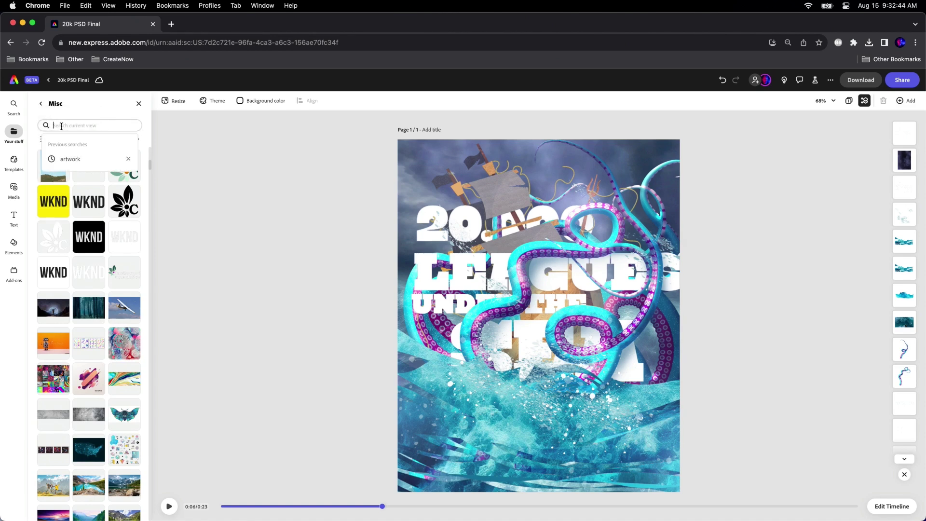
click(68, 155)
drag(53, 191, 574, 409)
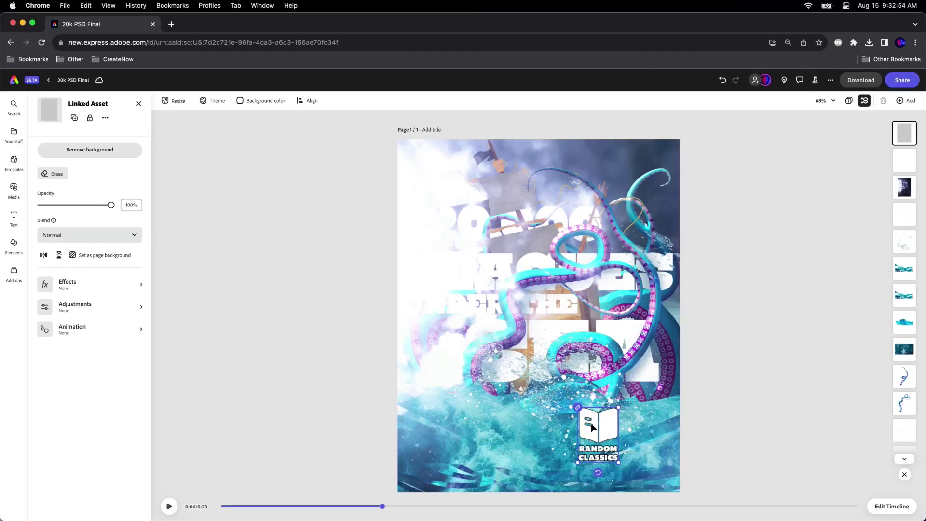
Place the Random Classics logo in the poster's bottom-right corner and preview the animation from the start.
drag(591, 425, 655, 465)
click(370, 343)
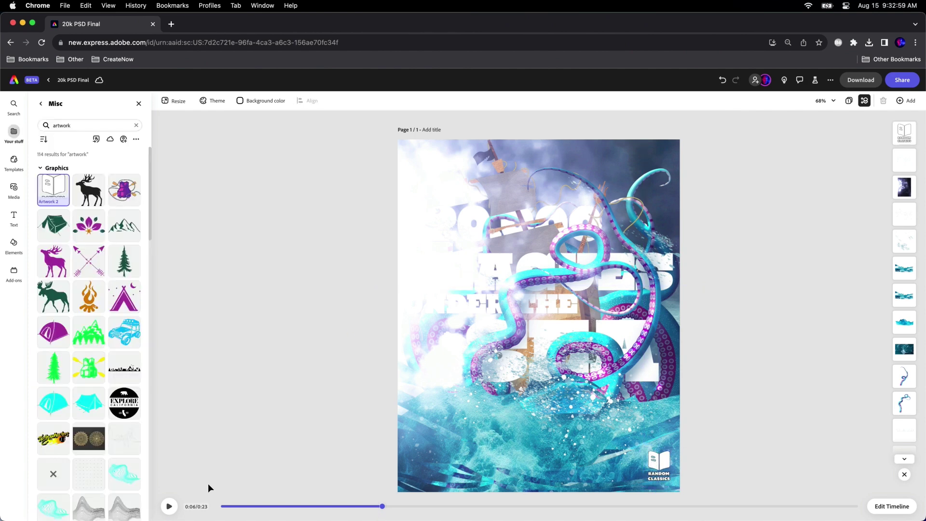
click(221, 506)
click(170, 506)
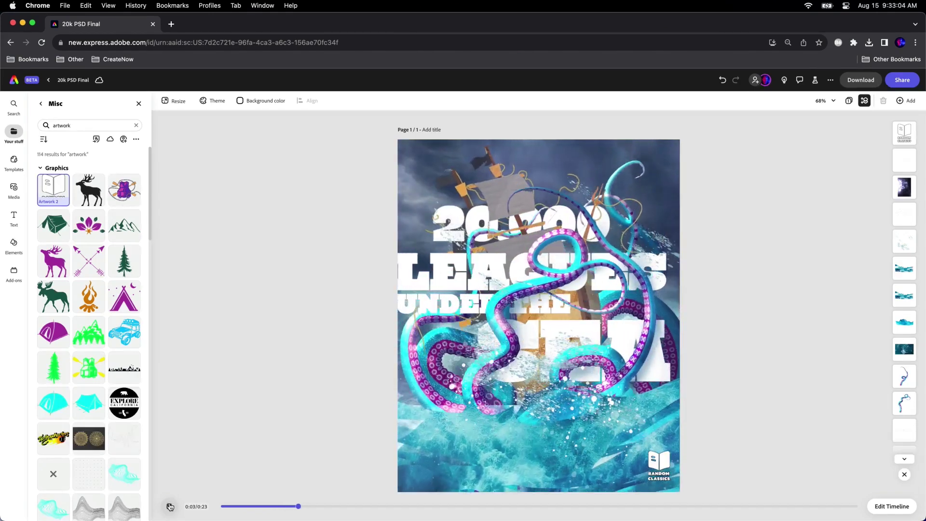
click(170, 506)
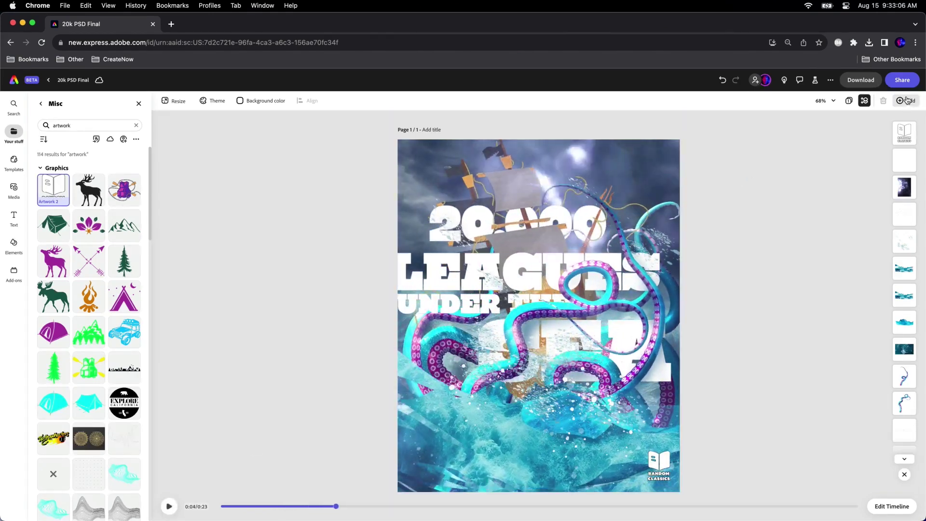
click(902, 80)
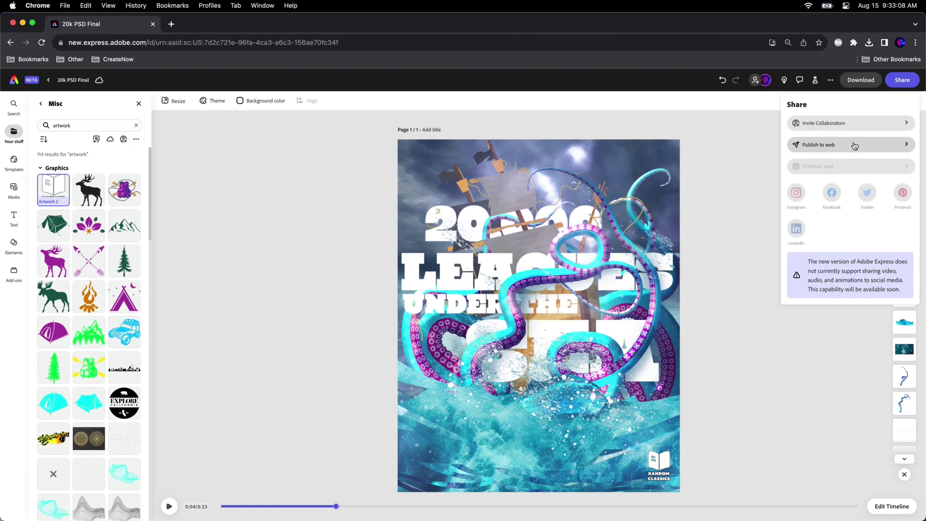